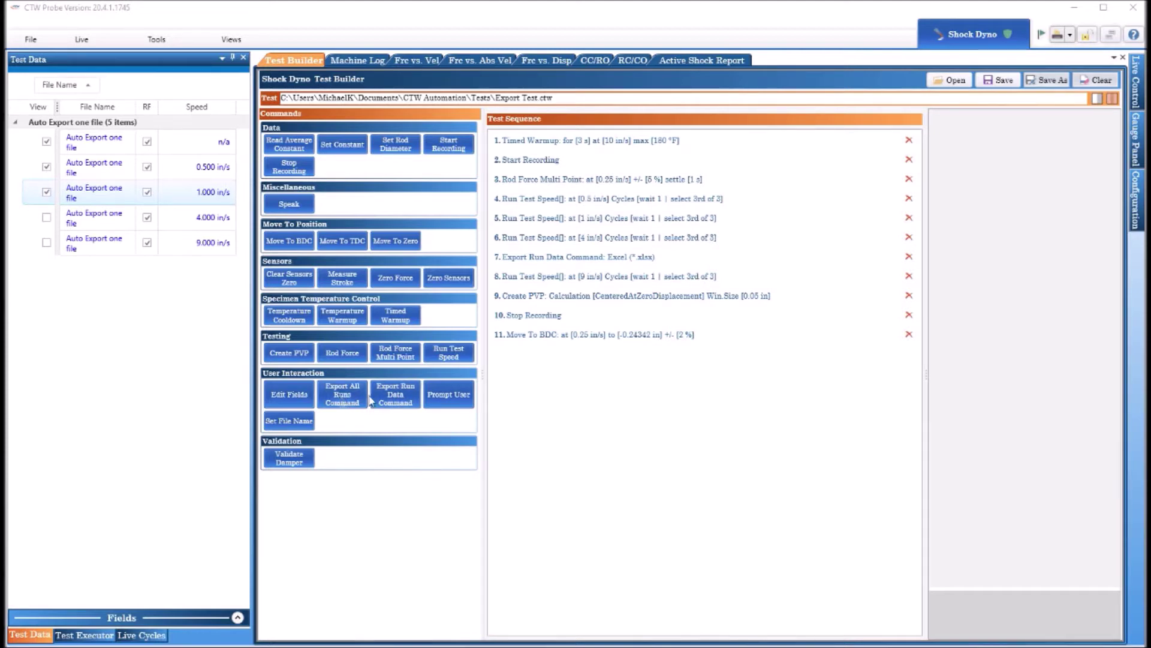
Move the Export Run Data command in the test sequence to directly after the 0.5 in/s Run Test Speed command.
click(576, 262)
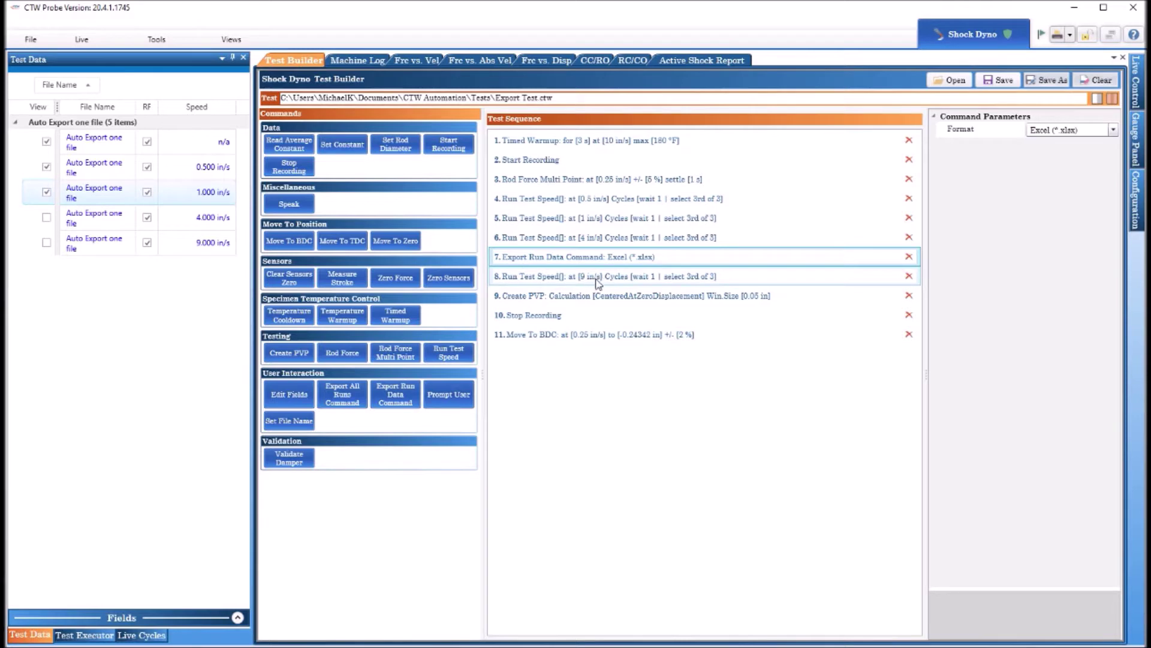
drag(602, 262, 604, 203)
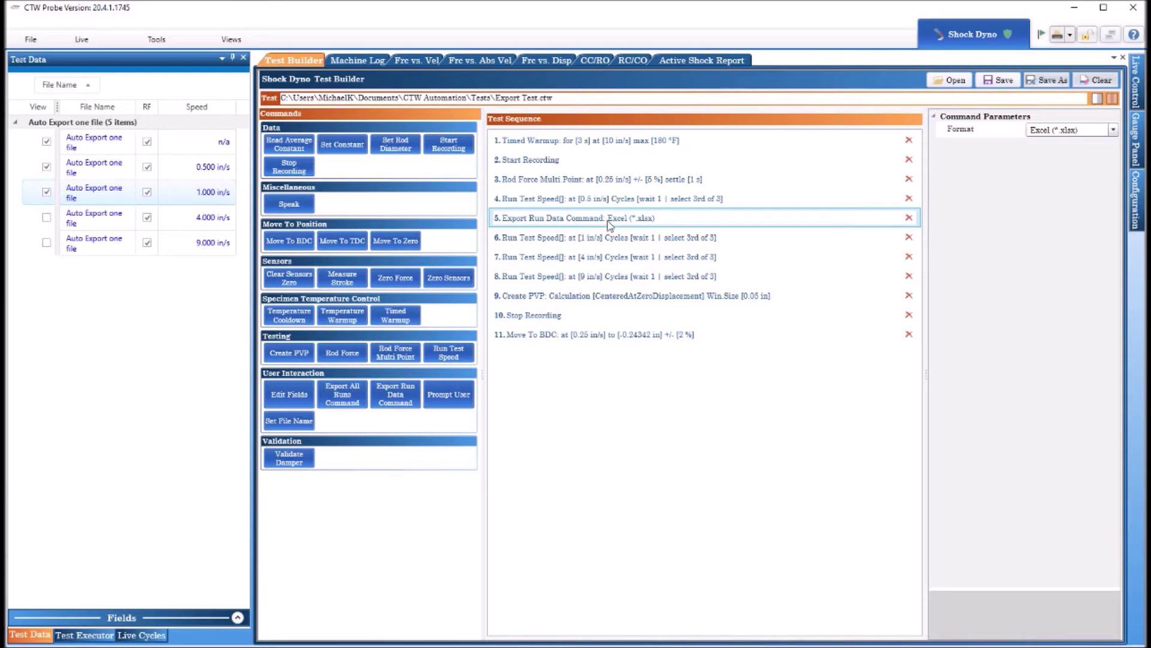
Review the export formats for the Export Run Data command, keep Excel (*.xlsx), and save the test.
click(1114, 130)
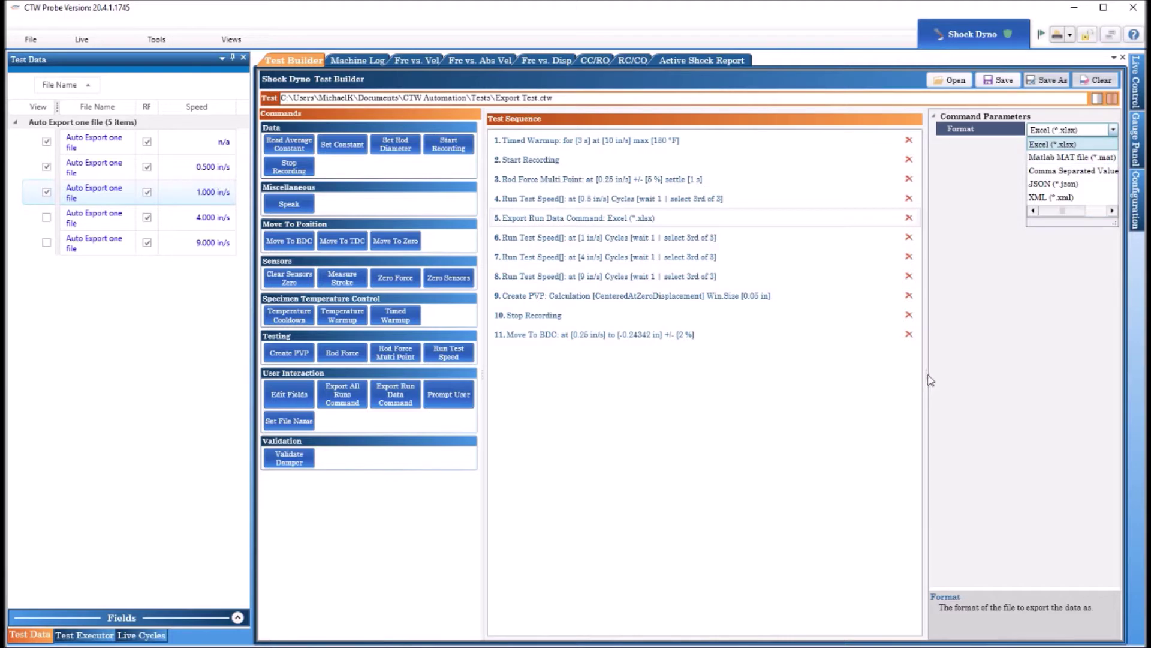
click(966, 367)
drag(926, 375, 830, 375)
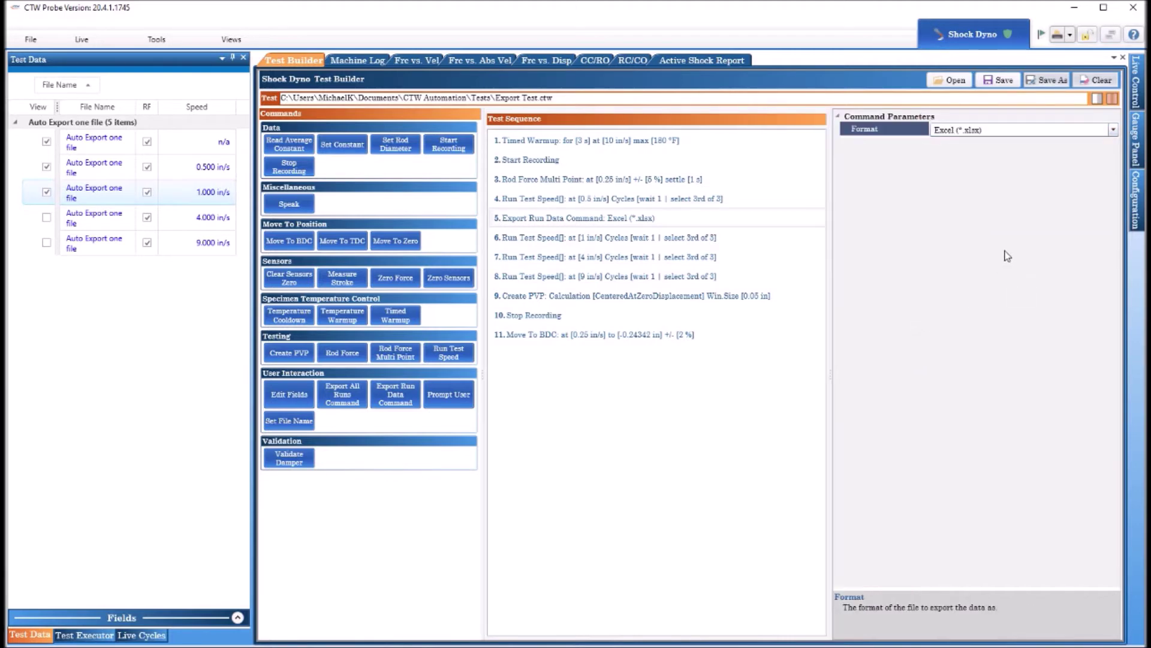
click(1113, 129)
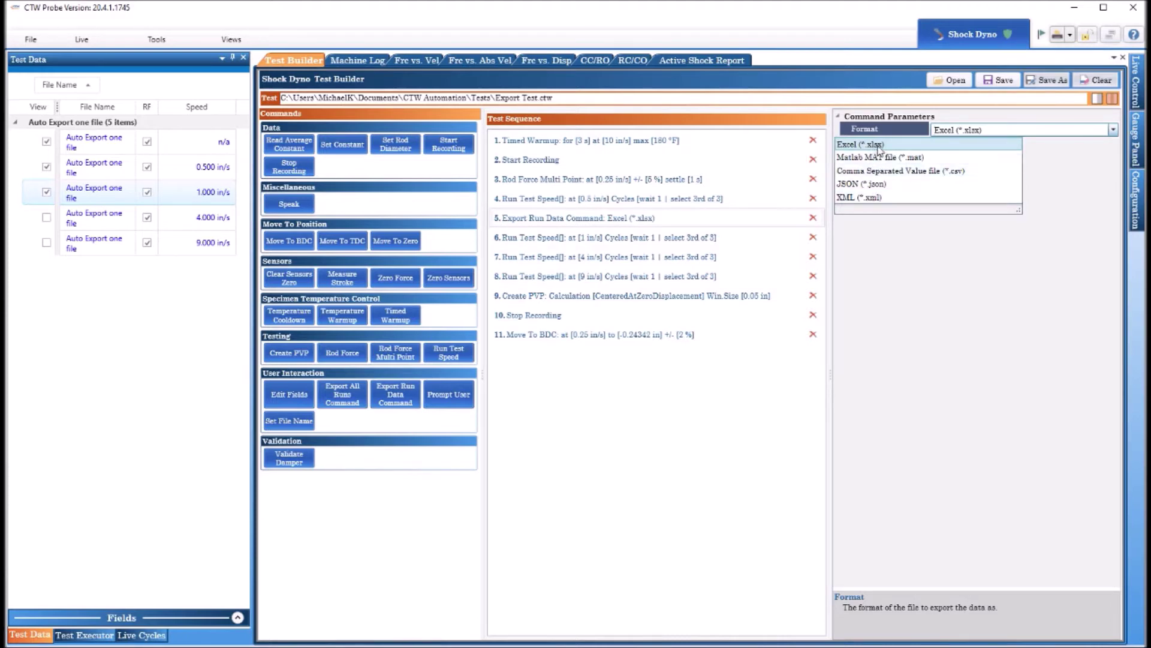
click(1040, 127)
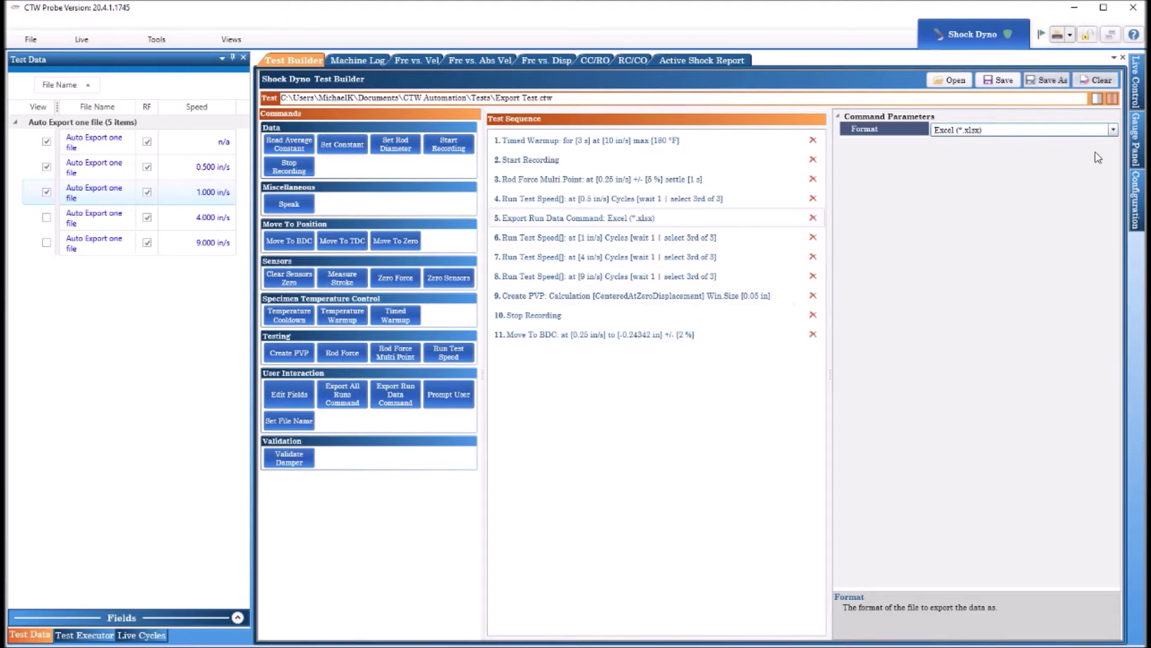
click(1002, 81)
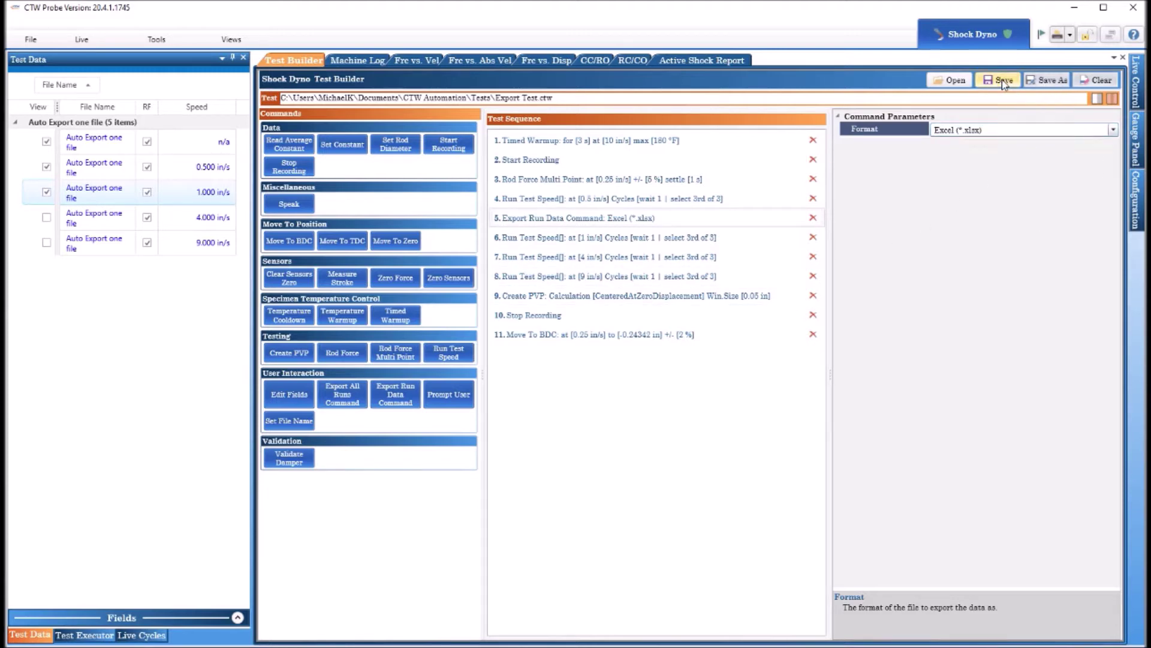
Execute the Export Test and confirm that it is safe for the machine to move.
click(84, 636)
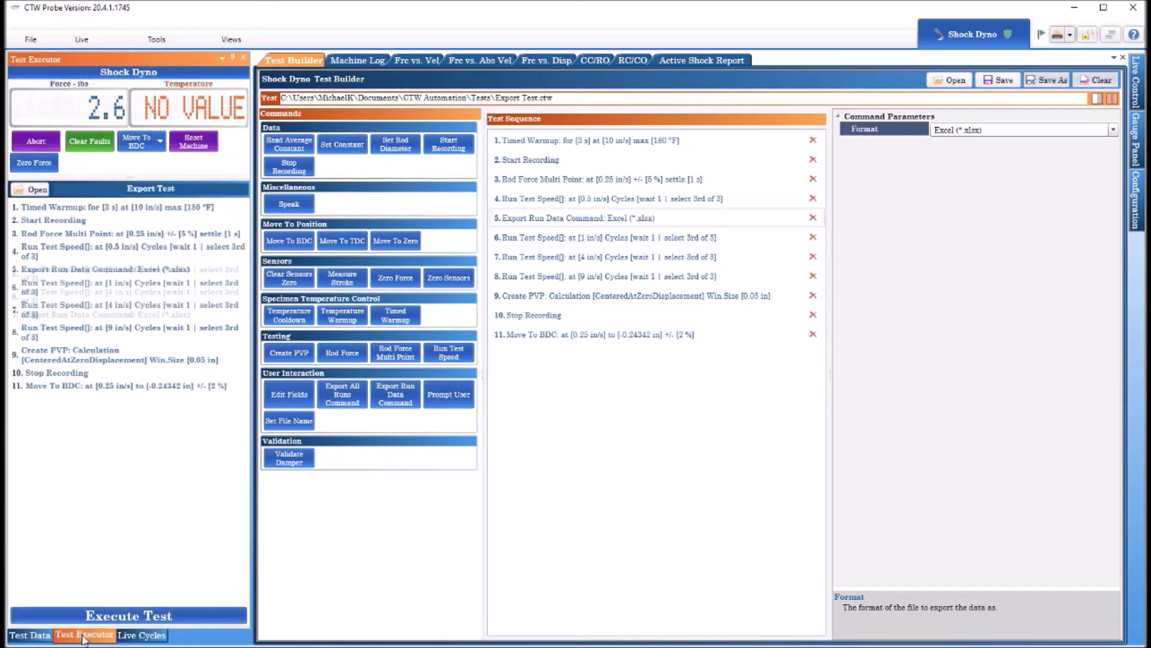
click(123, 616)
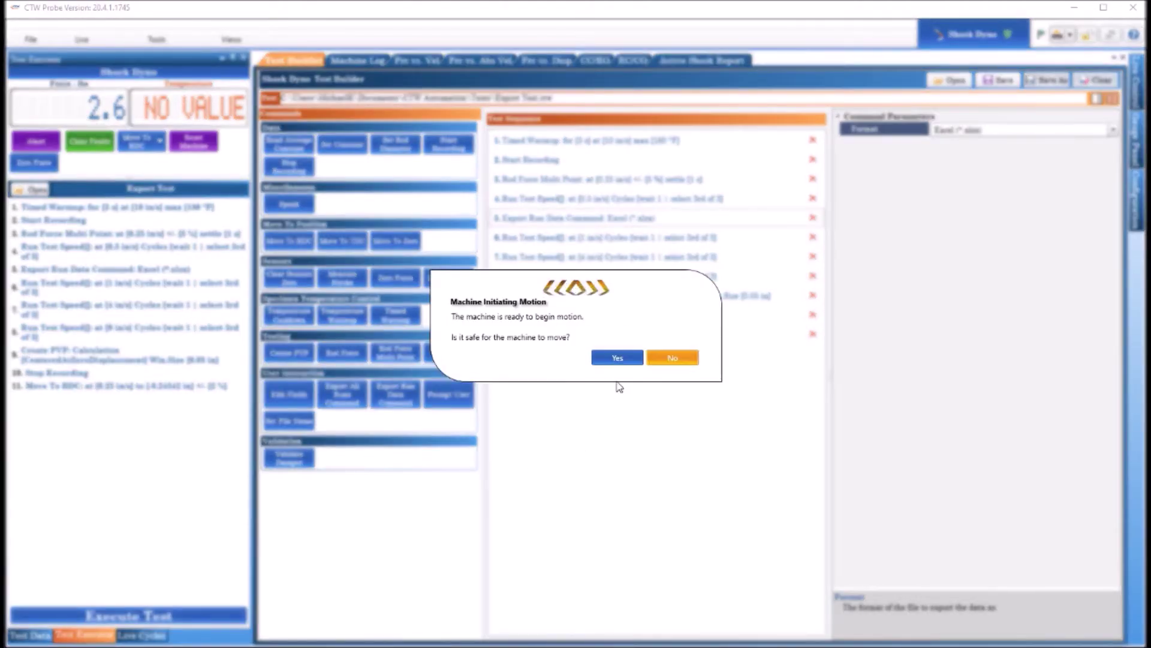
click(617, 358)
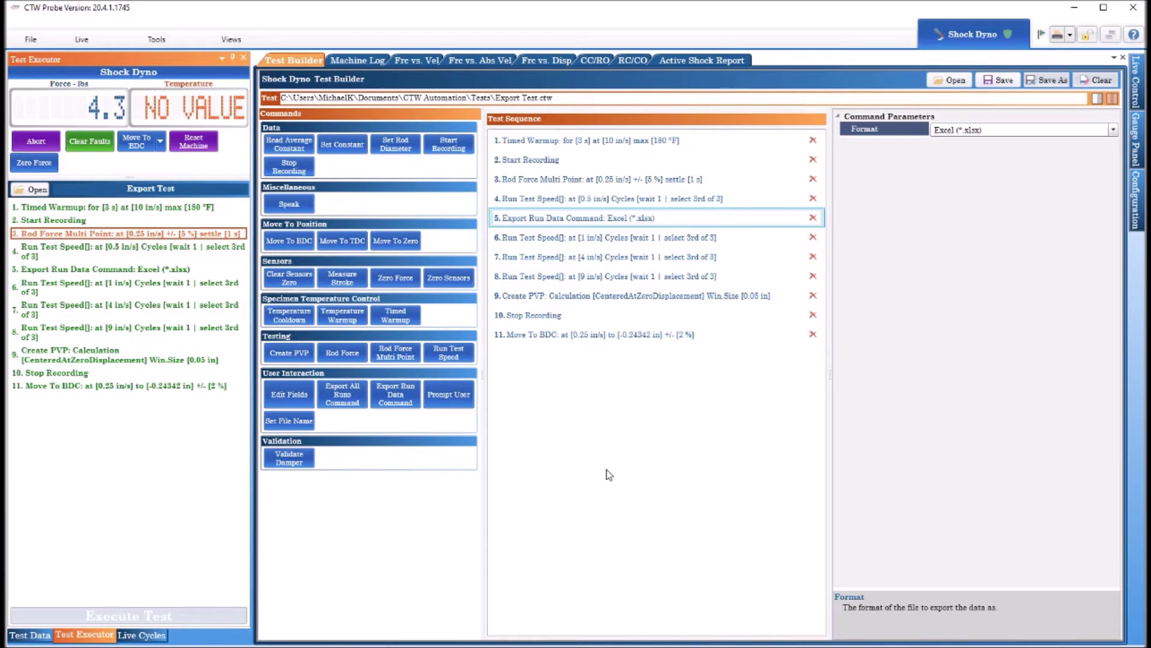
Remove the loaded Auto Export one file runs from the test data and return to the Test Executor.
click(43, 634)
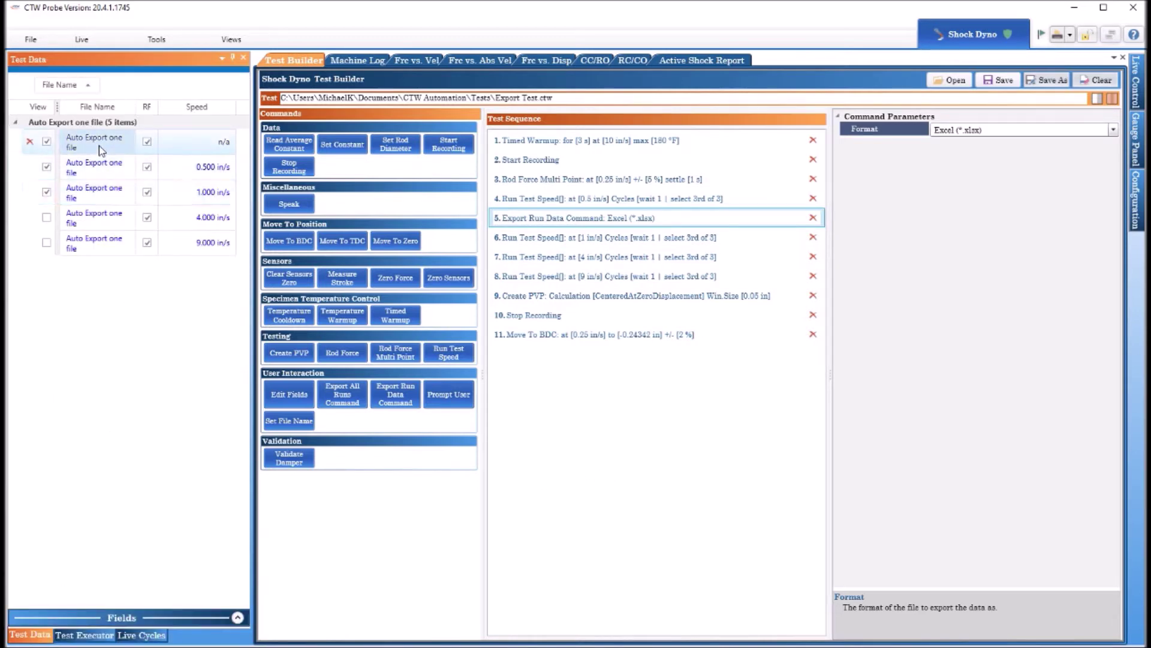
click(30, 243)
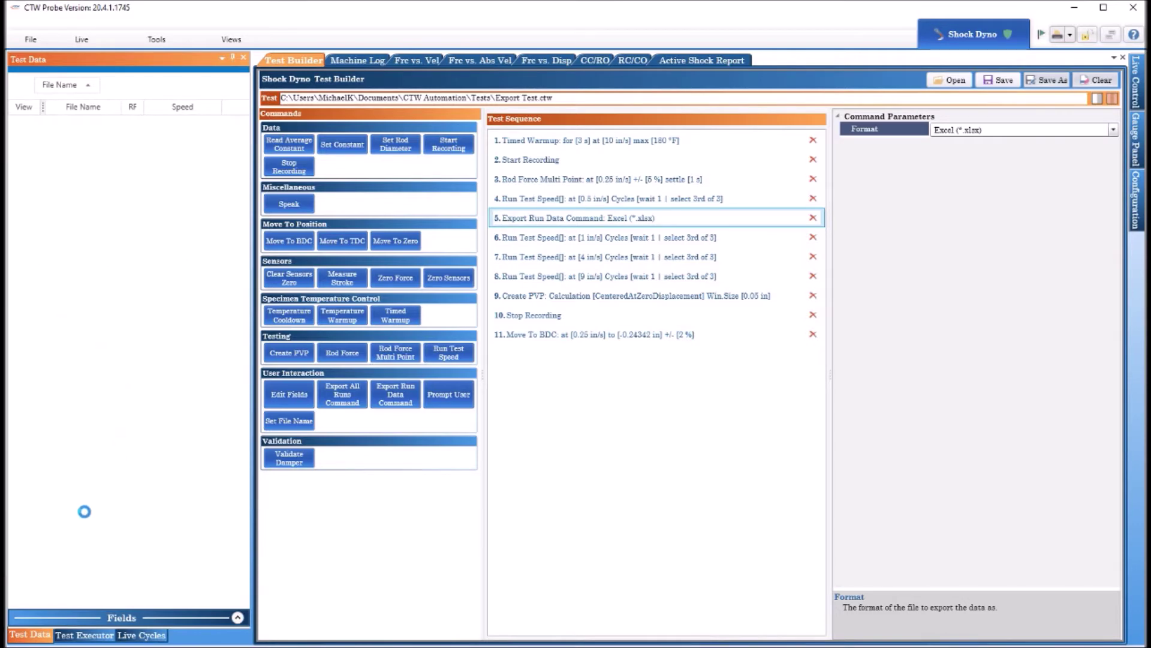
click(84, 634)
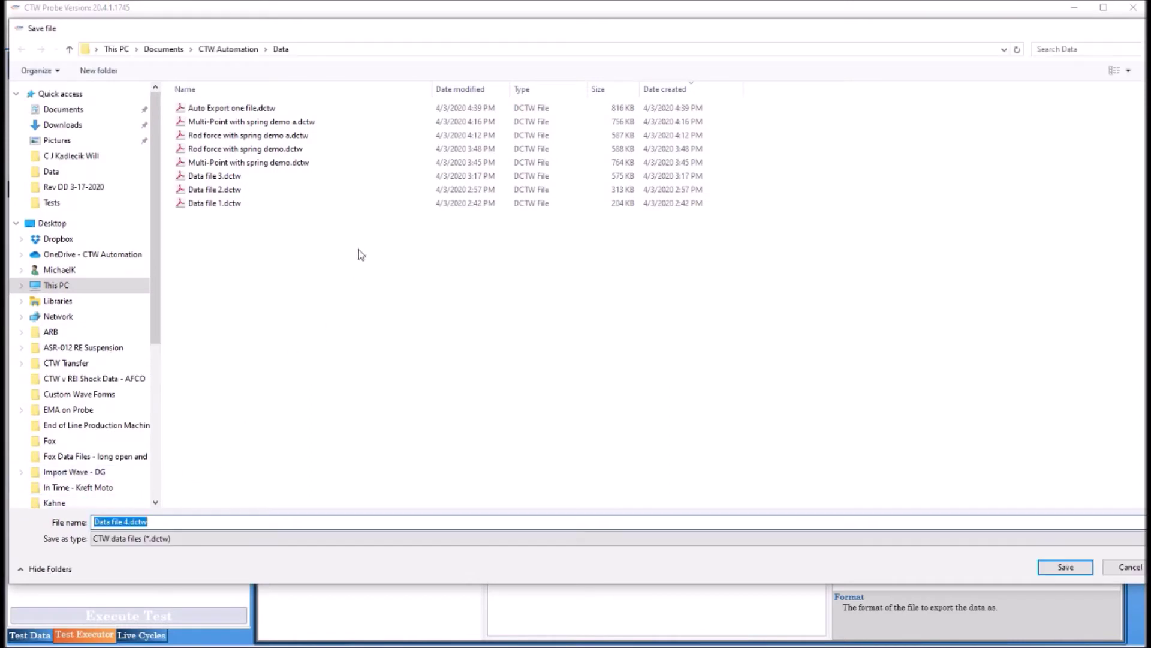
Save the test's data file as "Auto Export one file 1ips.dctw" in the Data folder.
click(255, 113)
click(165, 522)
click(163, 523)
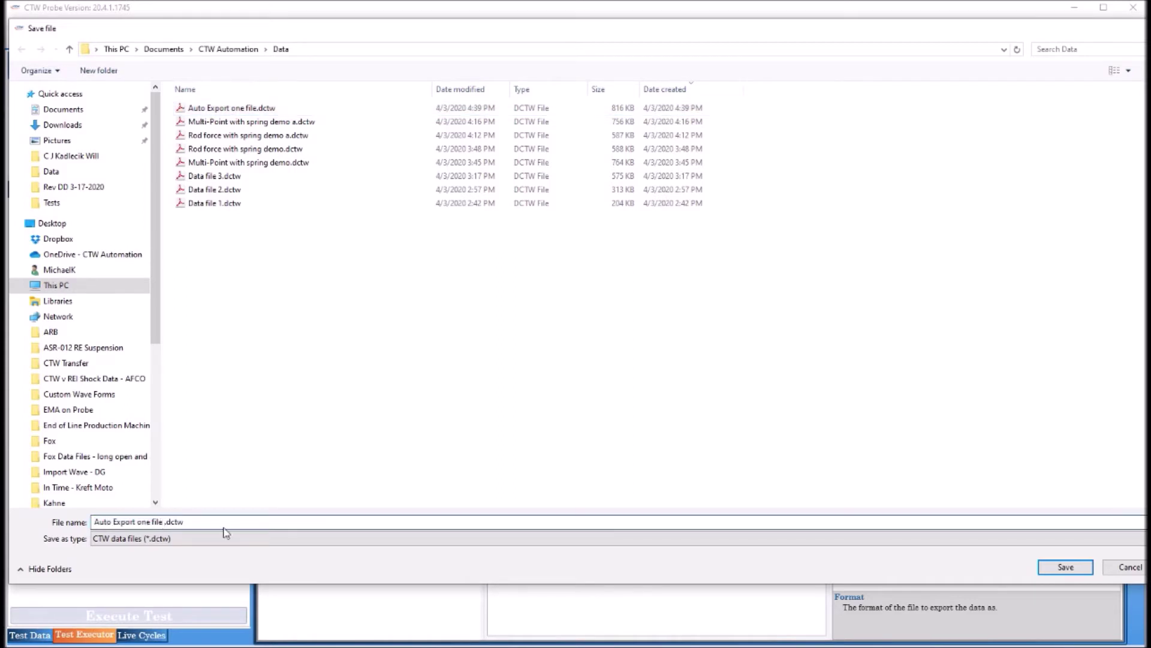
text(1ips)
click(1067, 568)
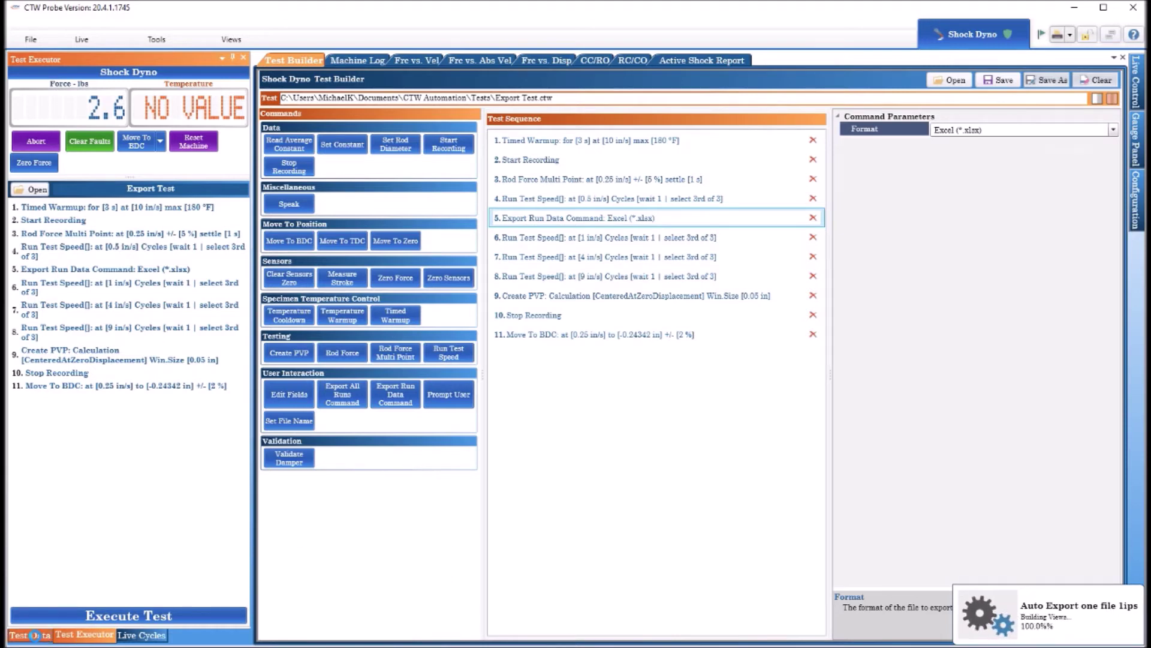
Show the 0.500, 1.000 and 4.000 in/s runs of the new data file in the force versus absolute velocity graph.
click(30, 634)
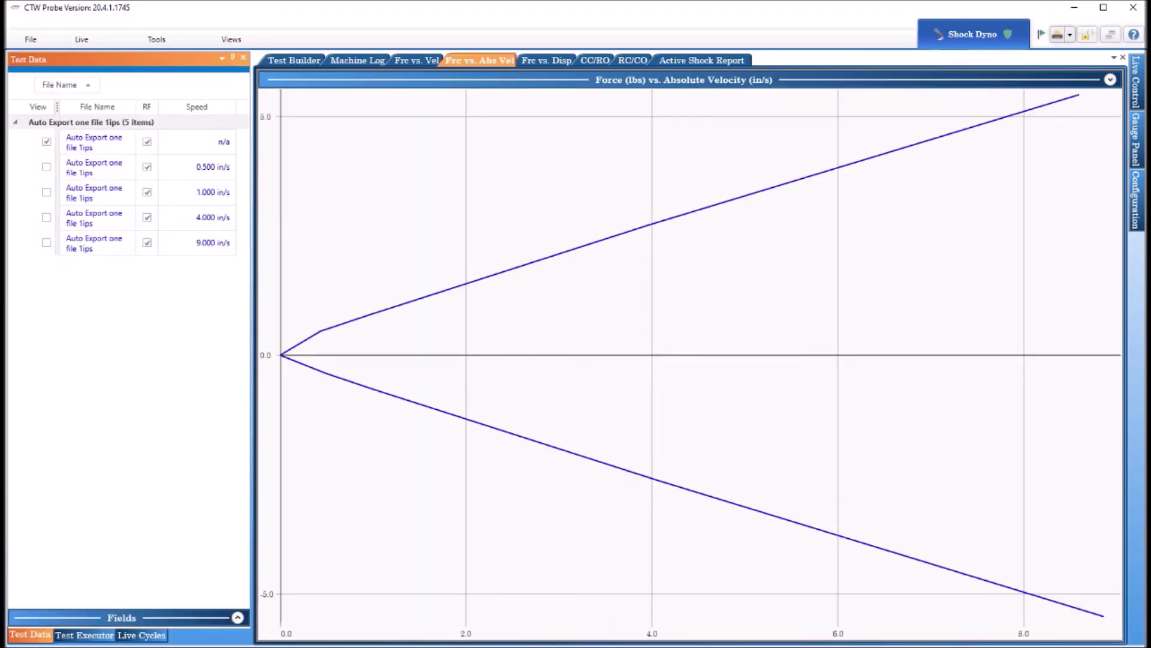
click(46, 191)
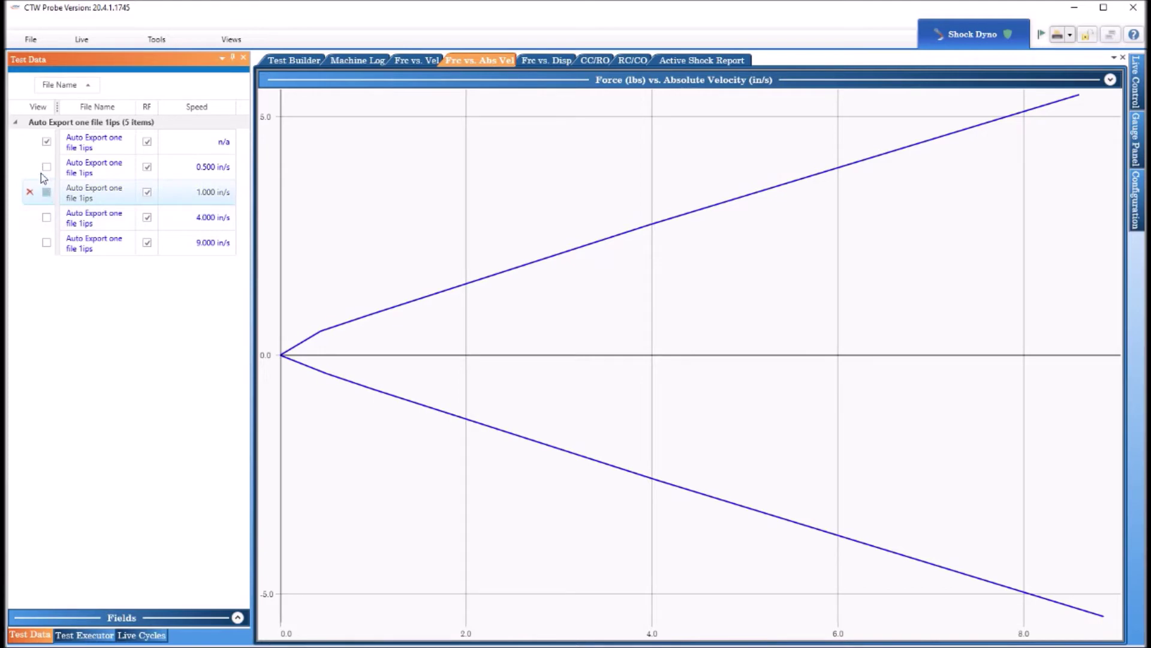
click(46, 167)
click(46, 217)
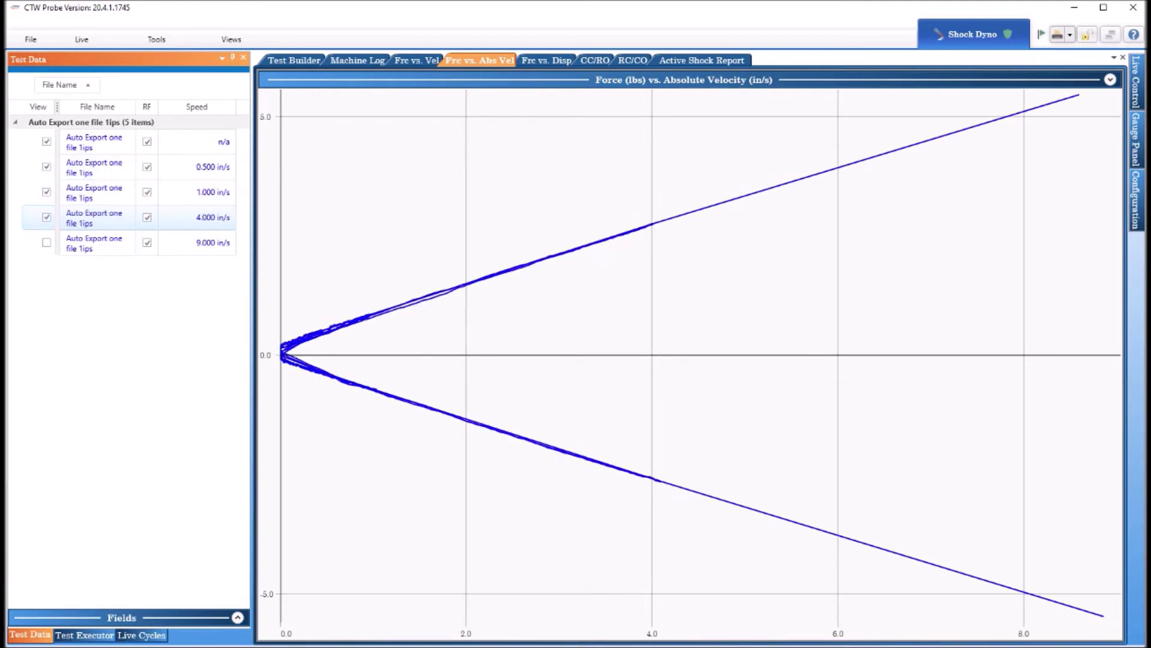
Open the exported 1.000 in/s workbook from the Data folder in Excel and look through its recorded data.
key(alt+Tab)
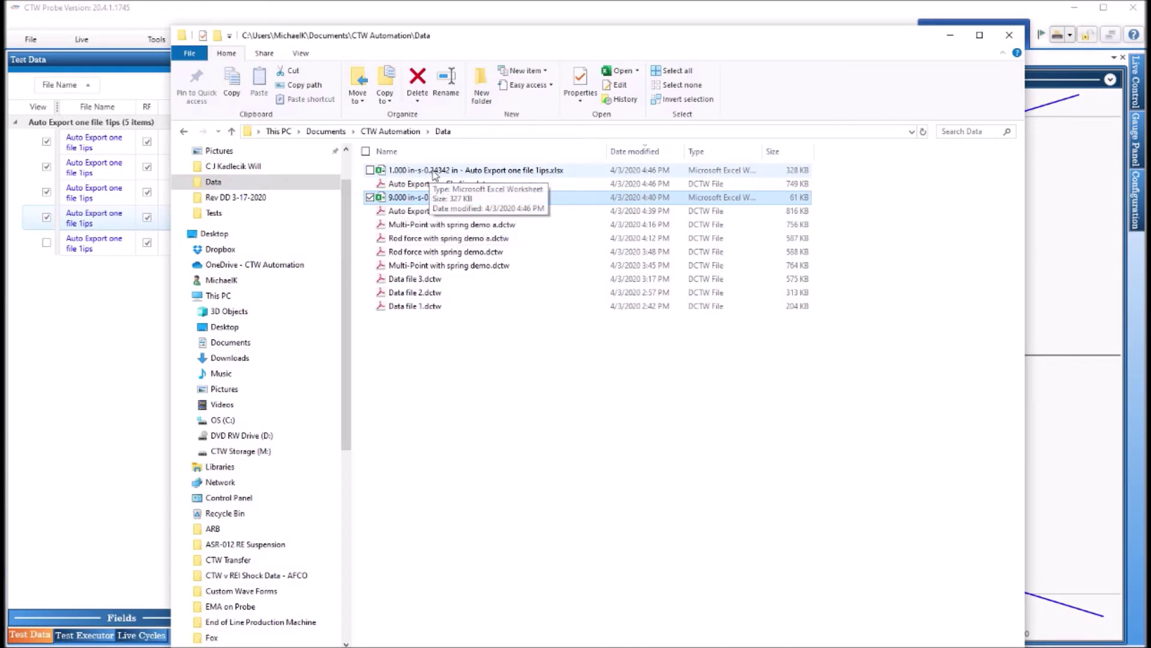
click(436, 171)
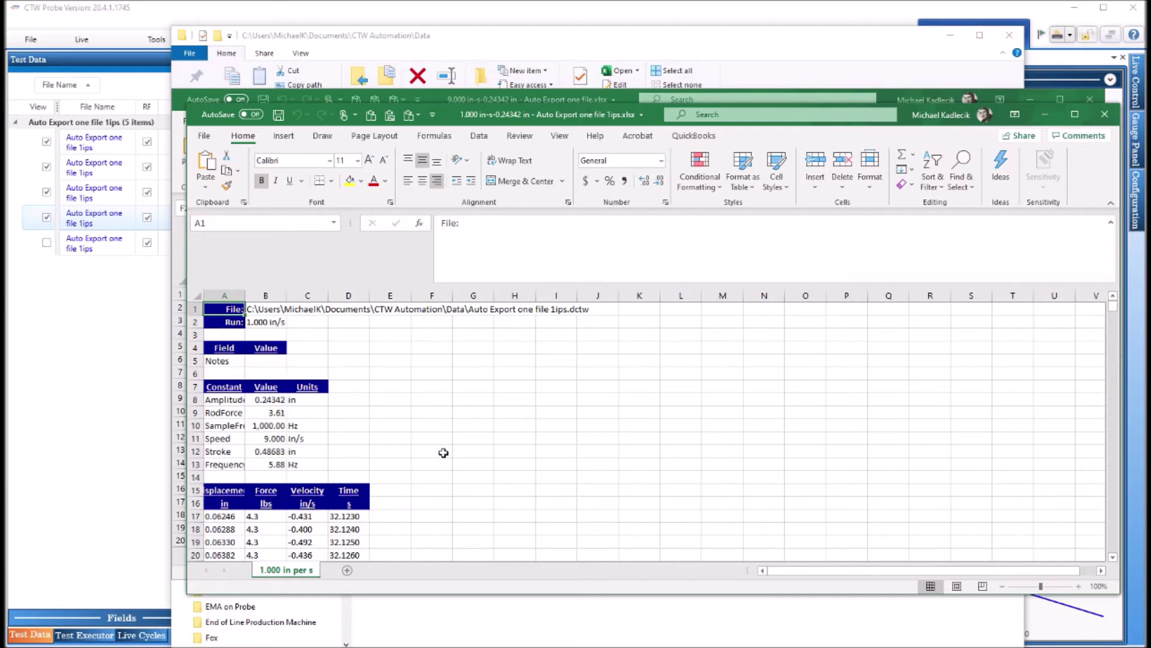
scroll(445, 447, down, 6)
scroll(502, 402, up, 3)
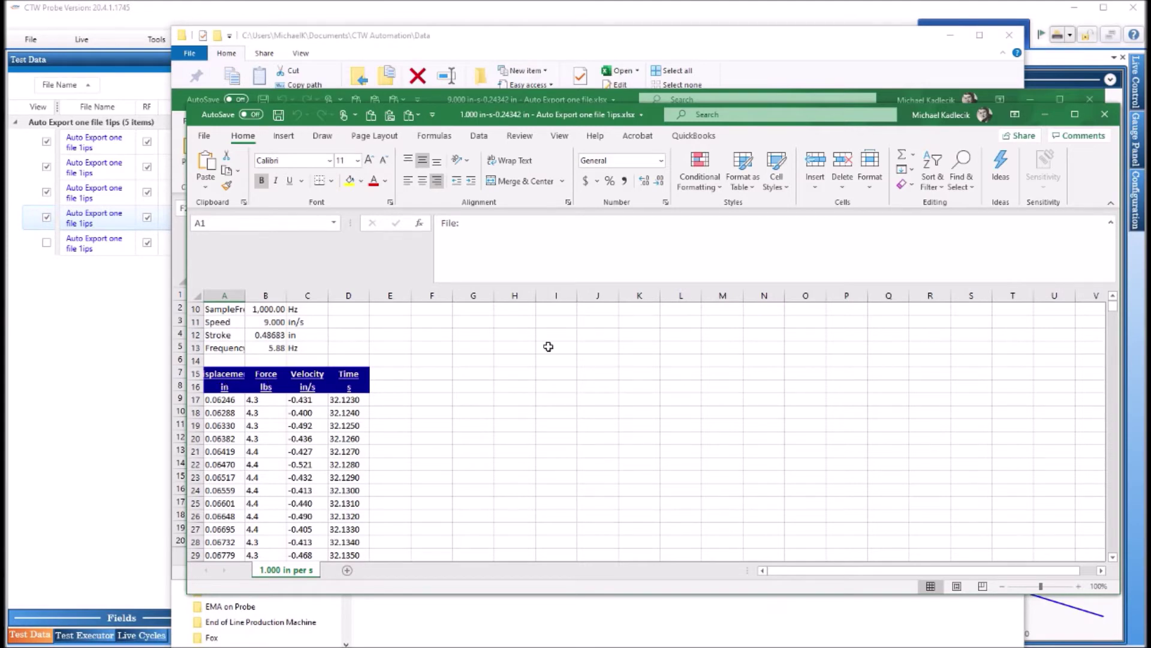
drag(1113, 310, 1128, 481)
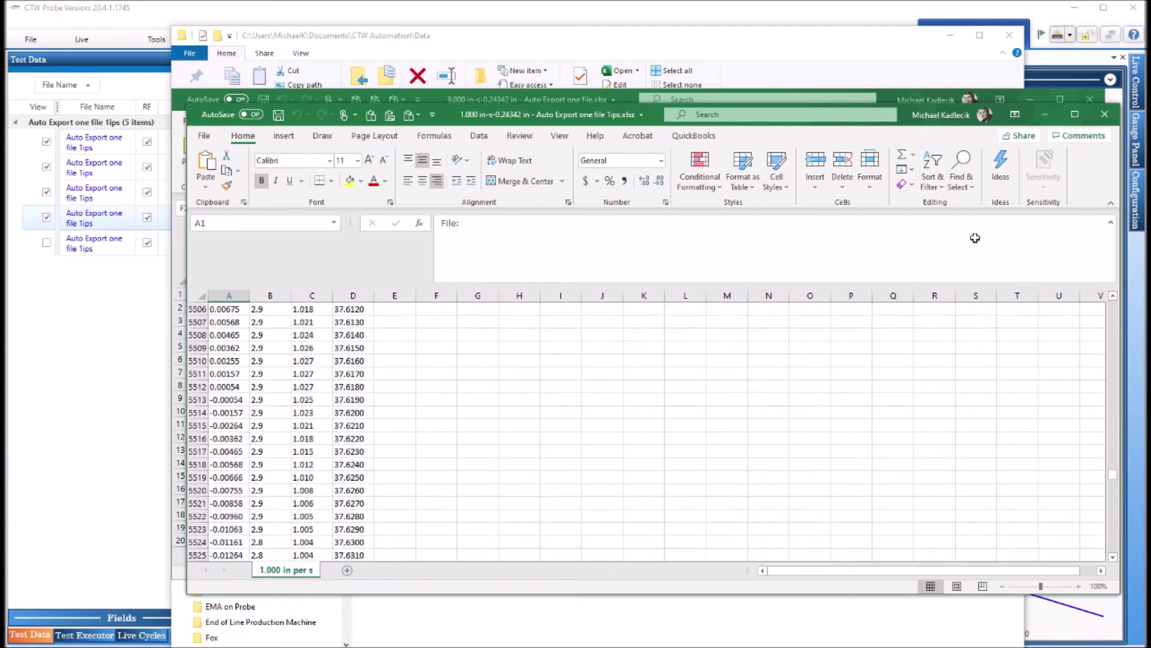
Bring the 9.000 in/s workbook forward, look through its recorded data for comparison, and close it.
drag(576, 120, 581, 147)
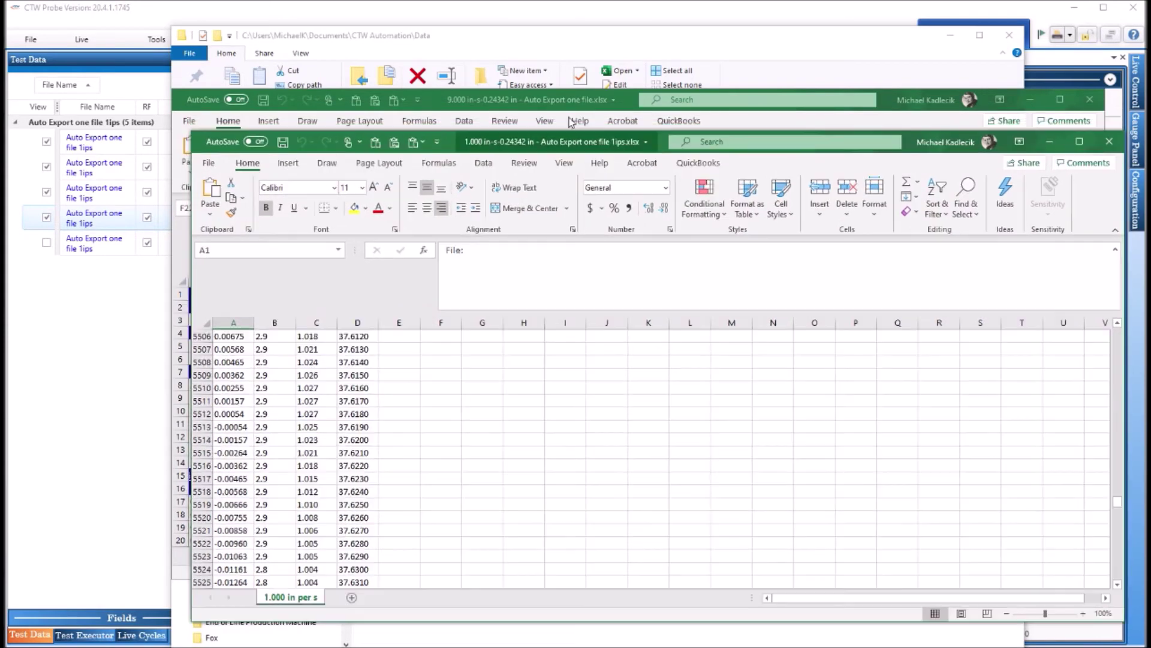
click(569, 101)
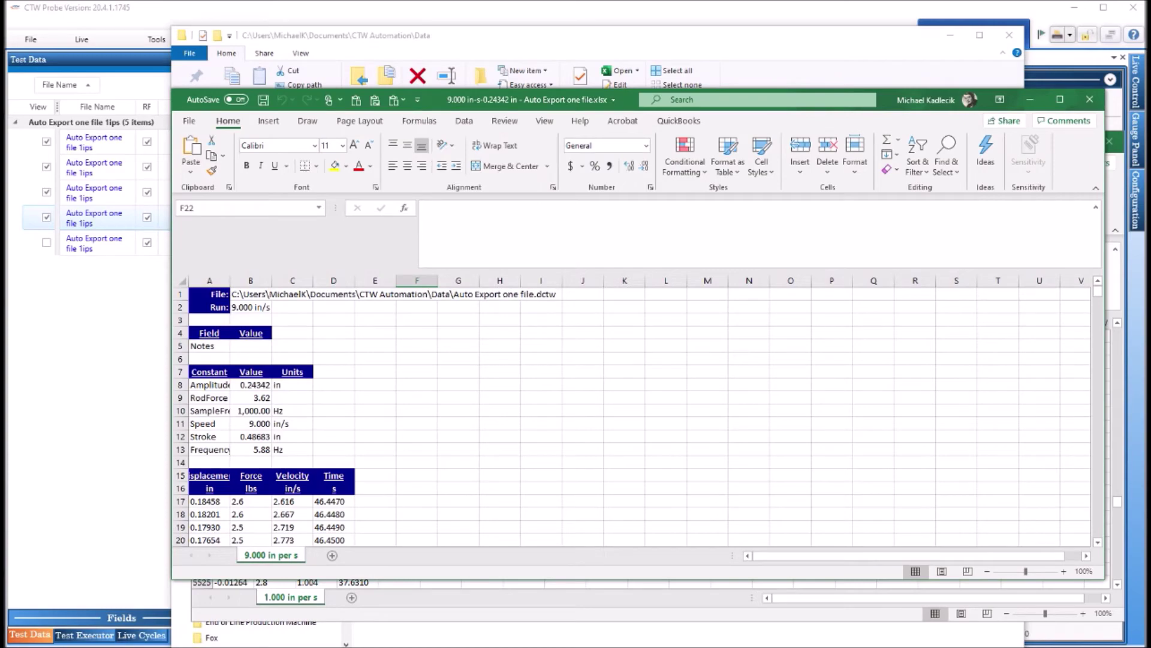
drag(1100, 297, 1106, 493)
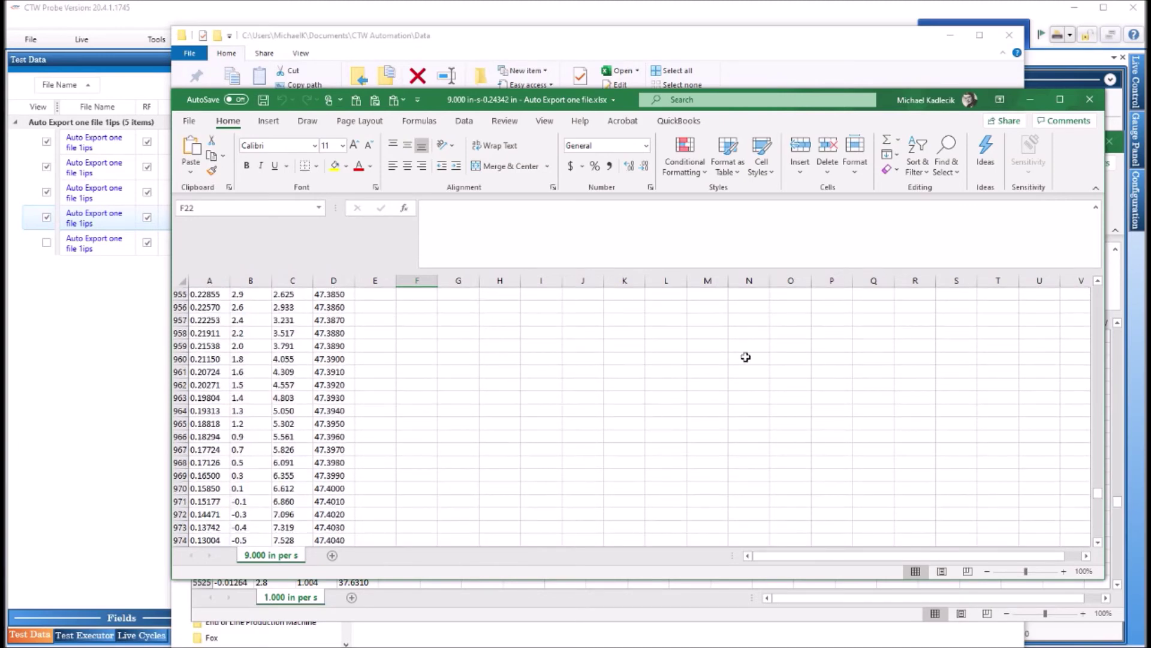
click(1090, 103)
Switch back to CTW Probe and add the 9.000 in/s run to the force versus absolute velocity graph.
click(817, 15)
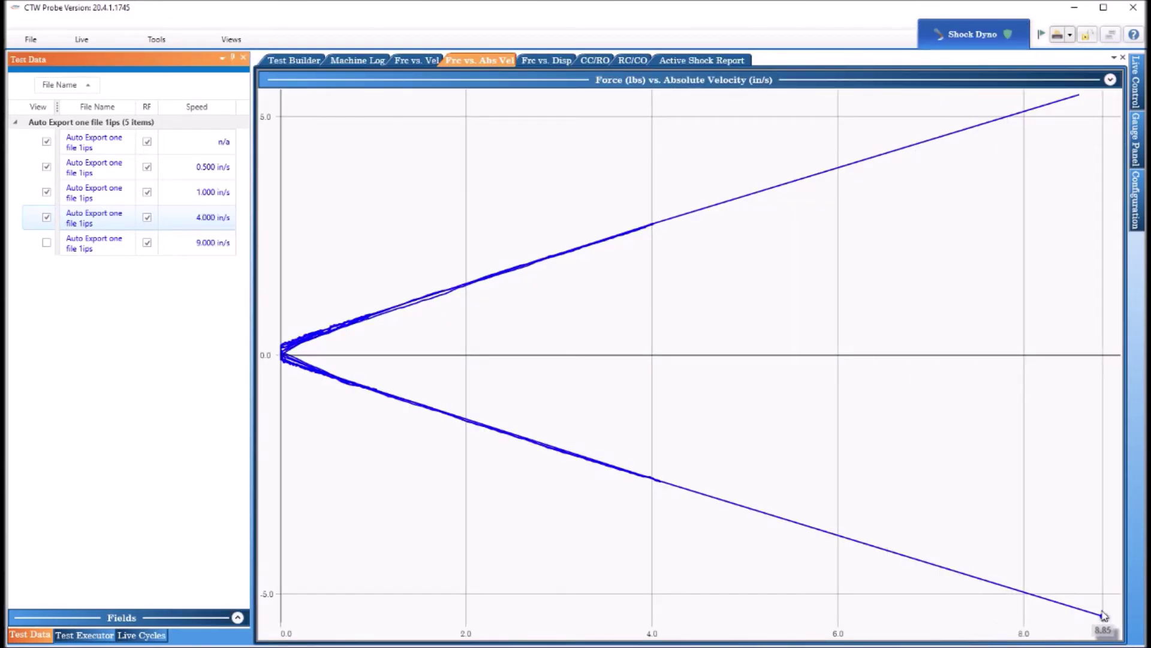
click(50, 210)
click(47, 243)
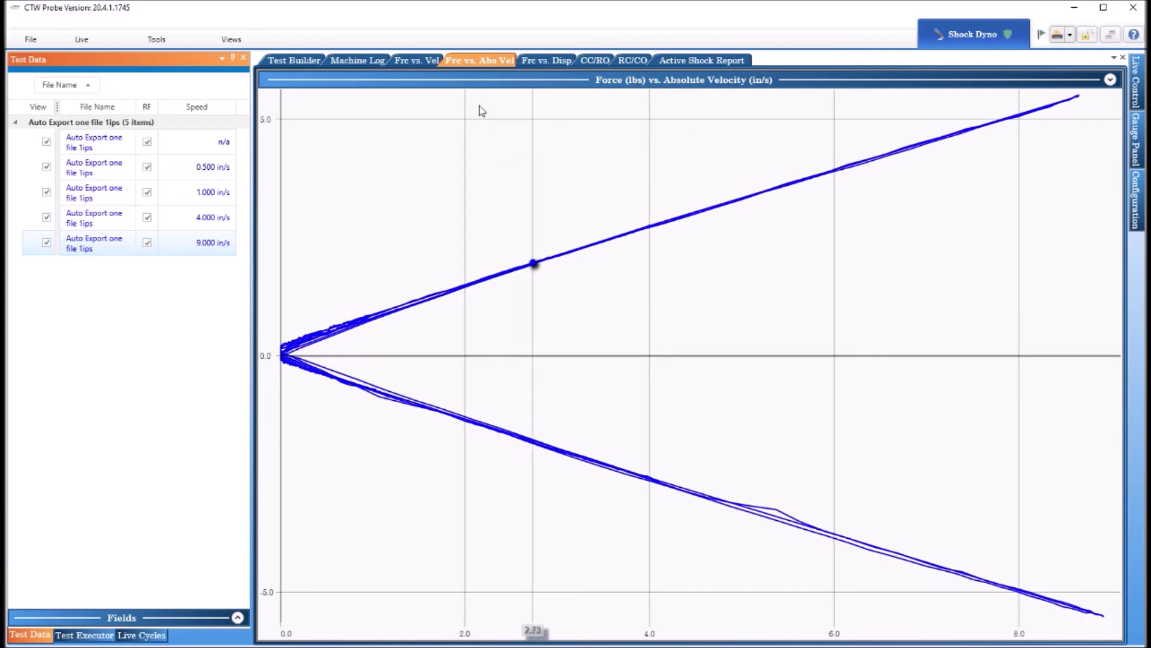
Replace the Export Run Data command in the test sequence with an Export All Runs command placed after the 9 in/s Run Test Speed command.
click(304, 61)
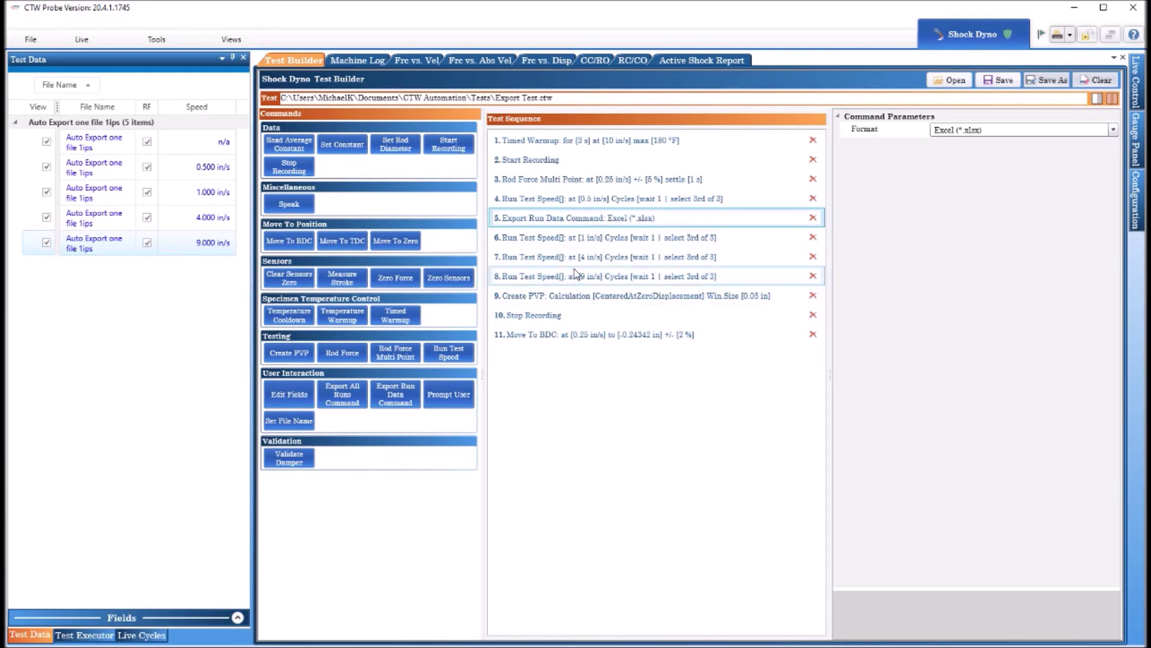
click(813, 218)
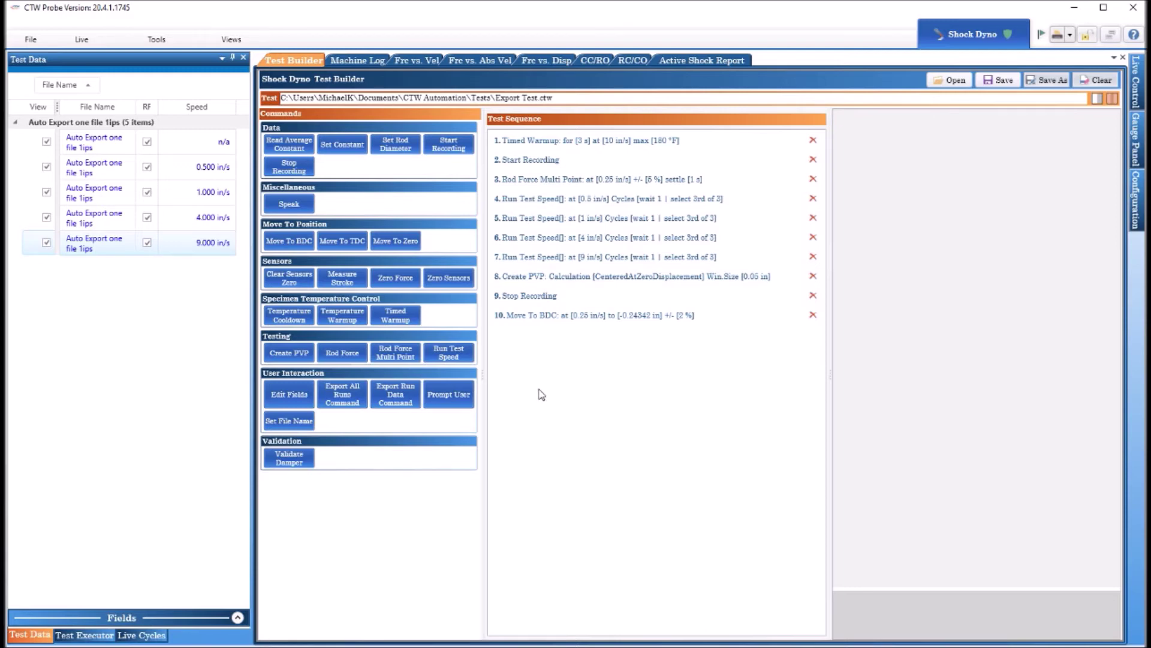
click(342, 394)
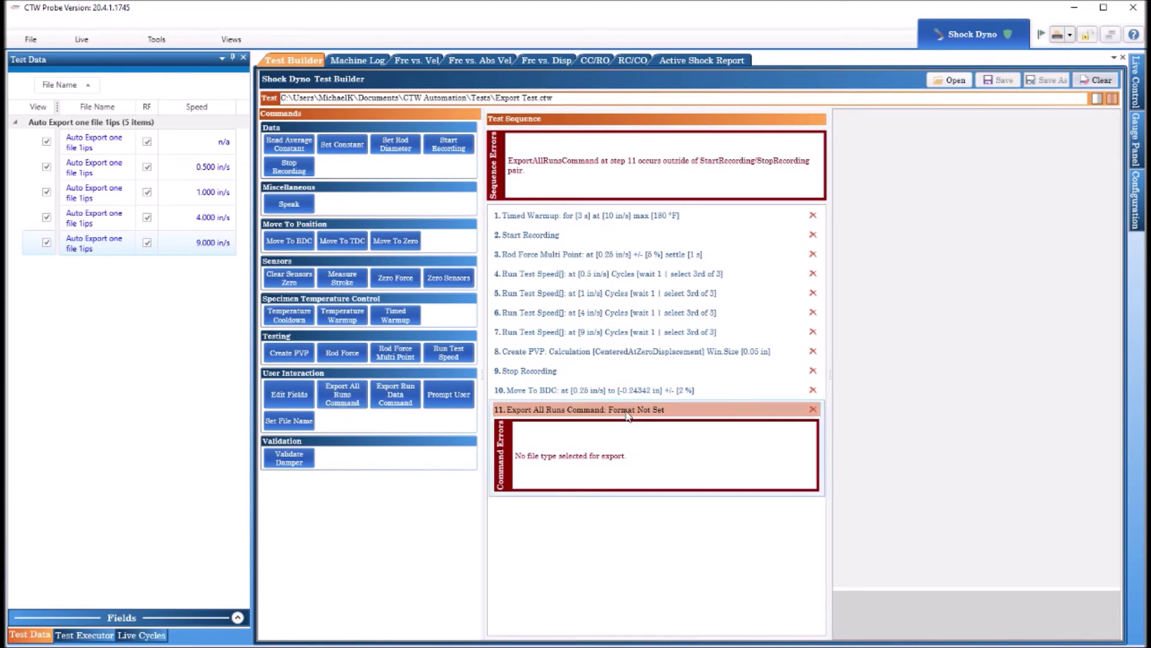
drag(654, 409, 648, 336)
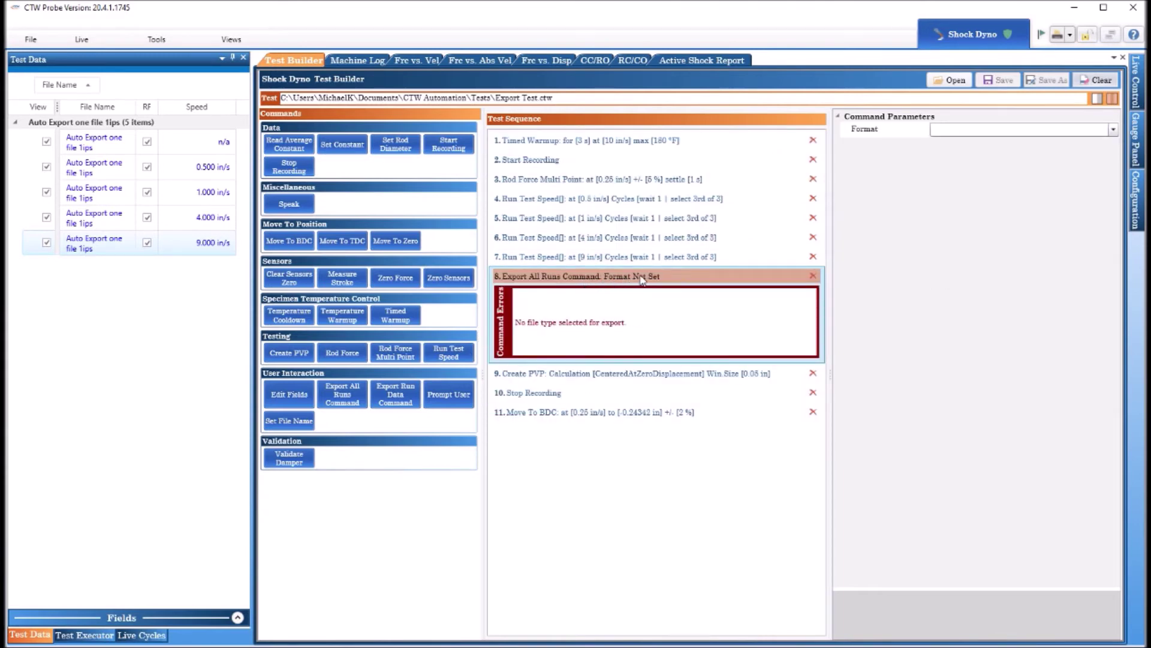
Set the Export All Runs command's format to Excel (*.xlsx) and save the test.
click(1114, 132)
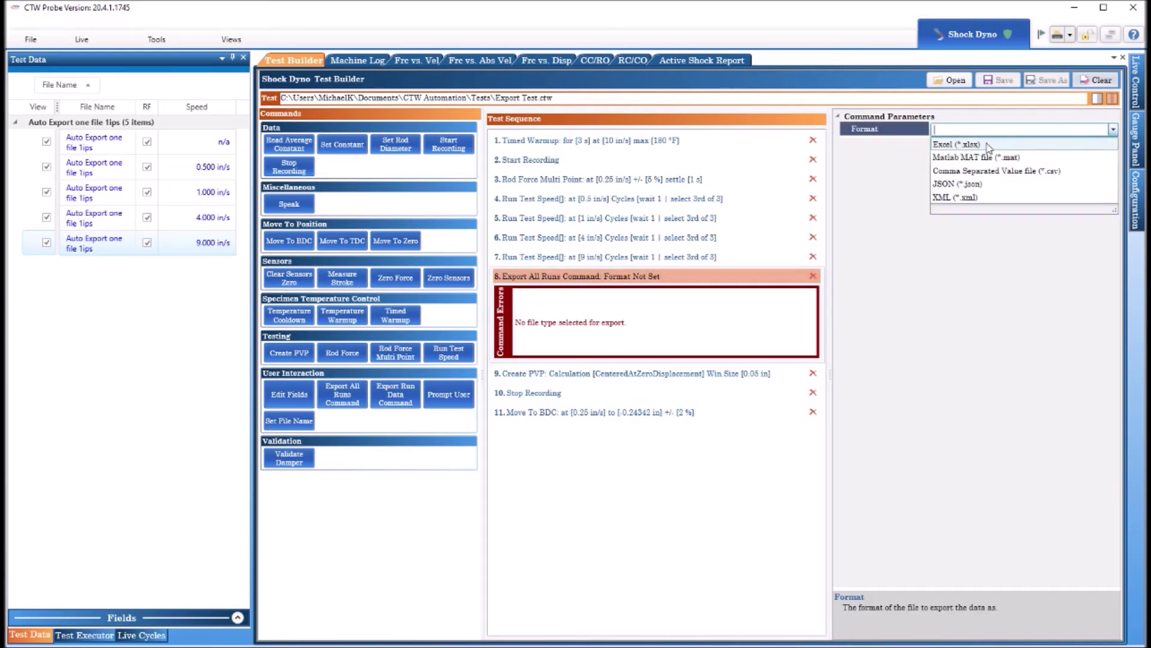
click(958, 145)
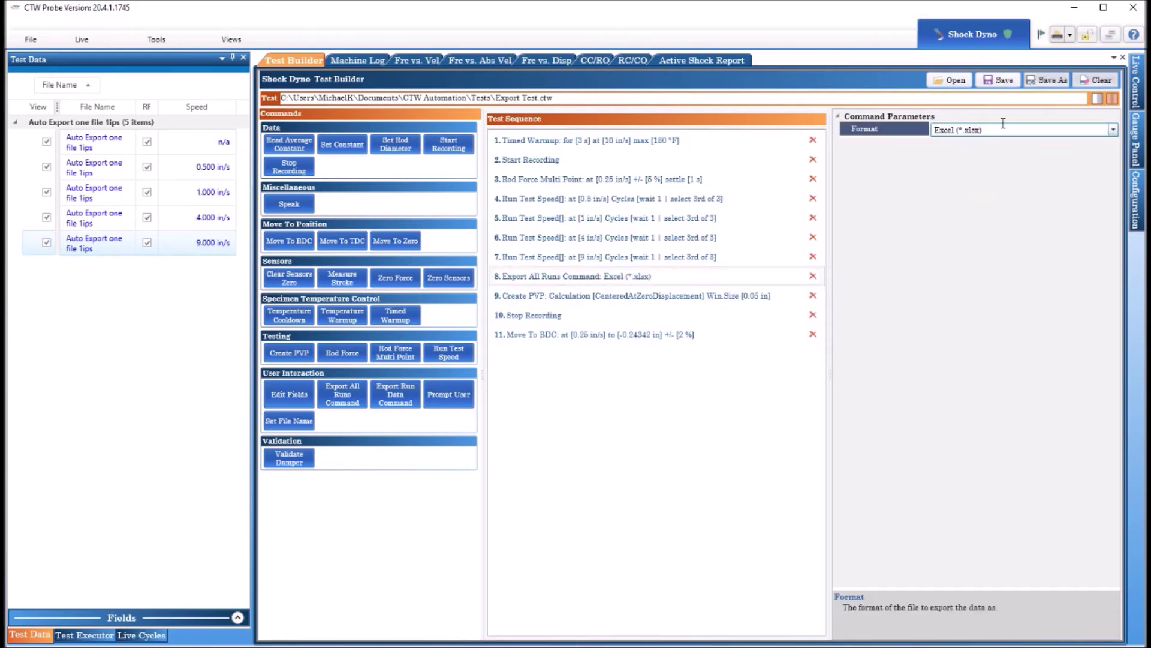
click(1003, 82)
Execute the Export Test on the shock dyno and confirm that the machine is safe to move.
click(88, 636)
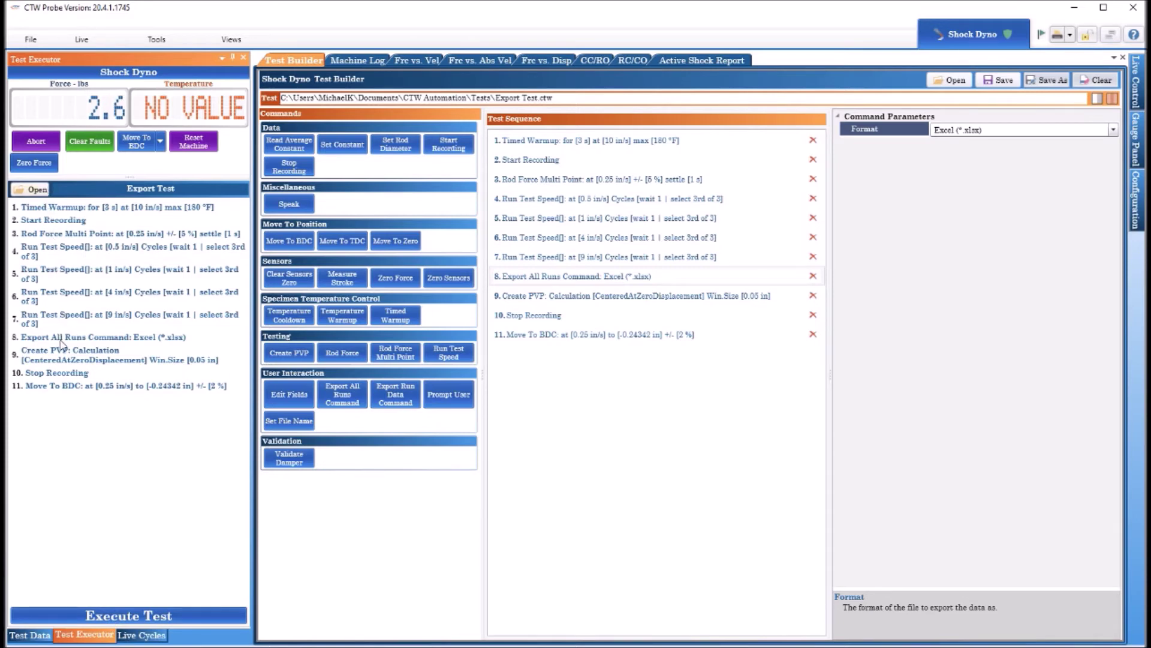
click(126, 616)
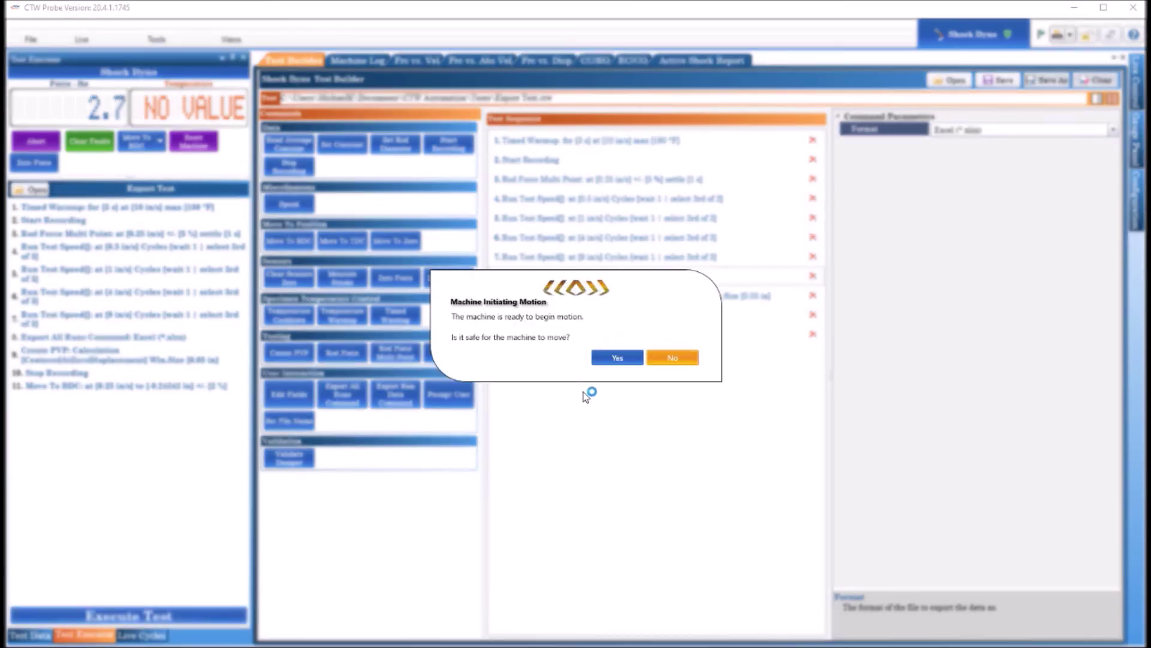
click(622, 359)
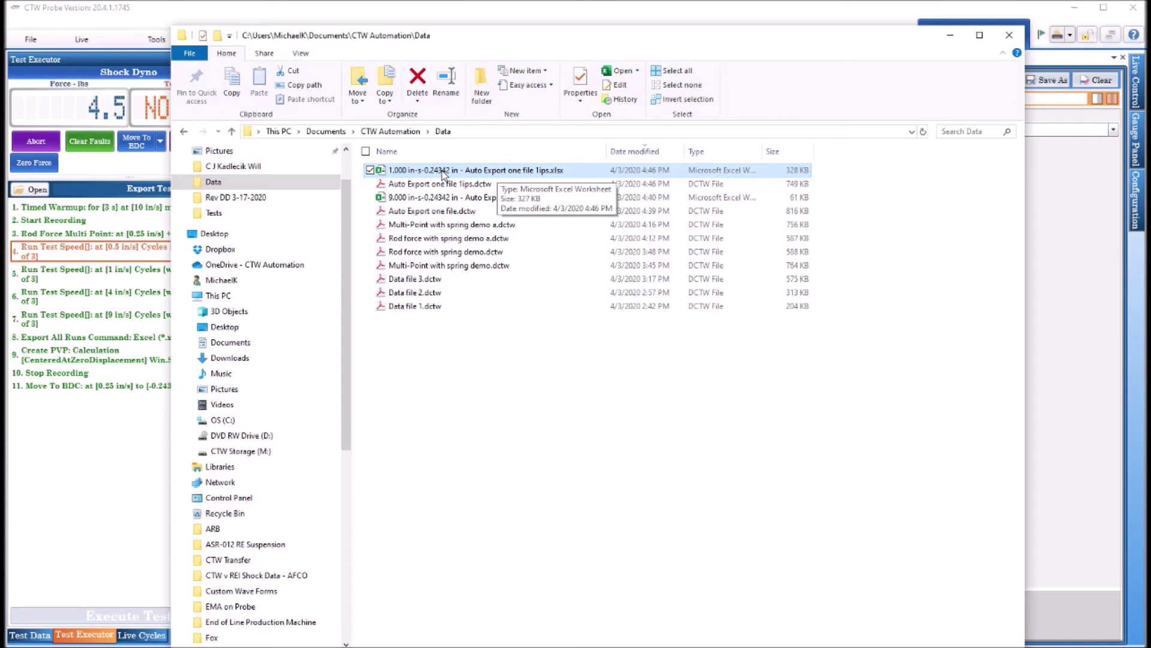
click(581, 17)
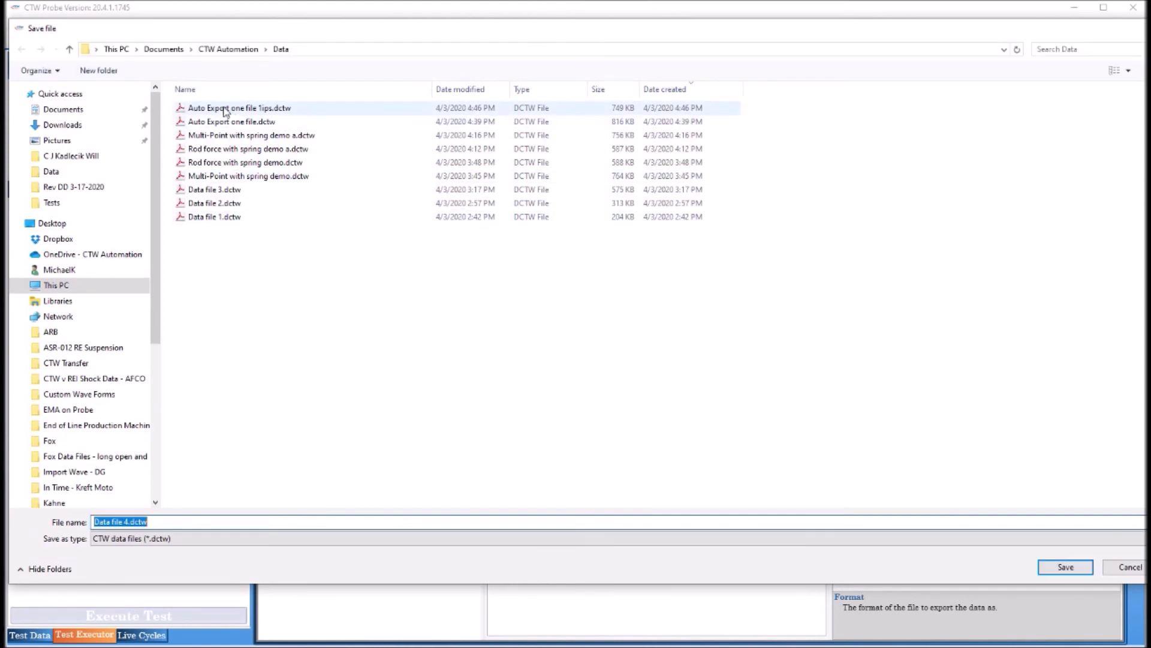
Save the test's data file as "Auto Export all the runs", basing the name on the existing "Auto Export one file 1ips" file.
click(204, 108)
click(132, 522)
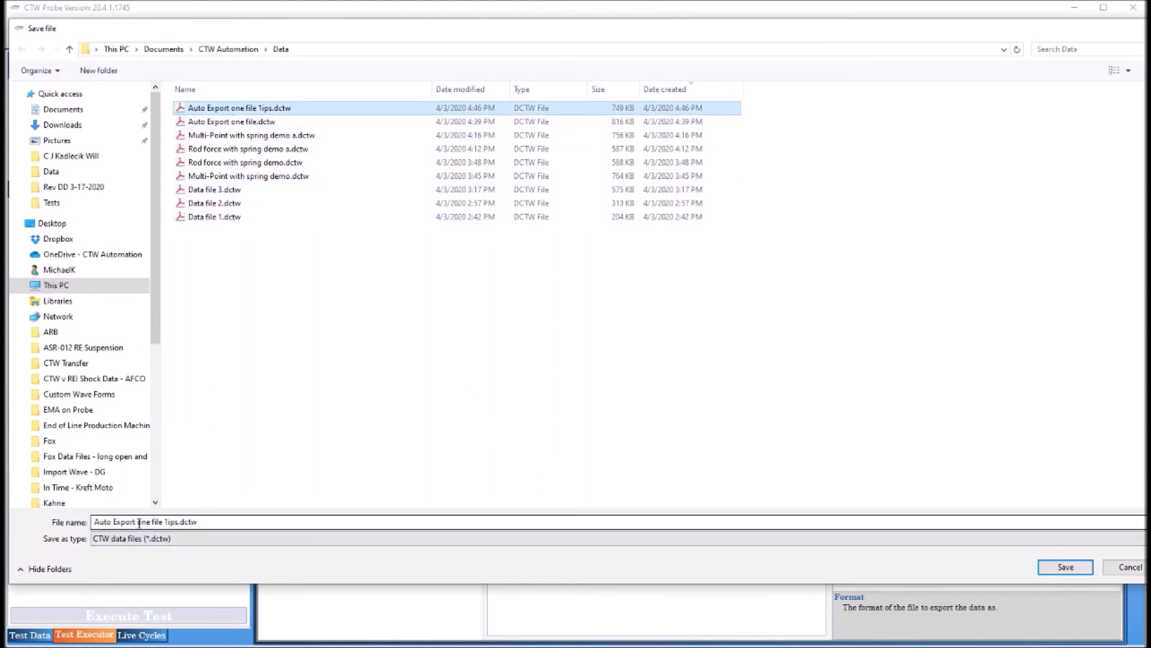
drag(137, 522, 155, 522)
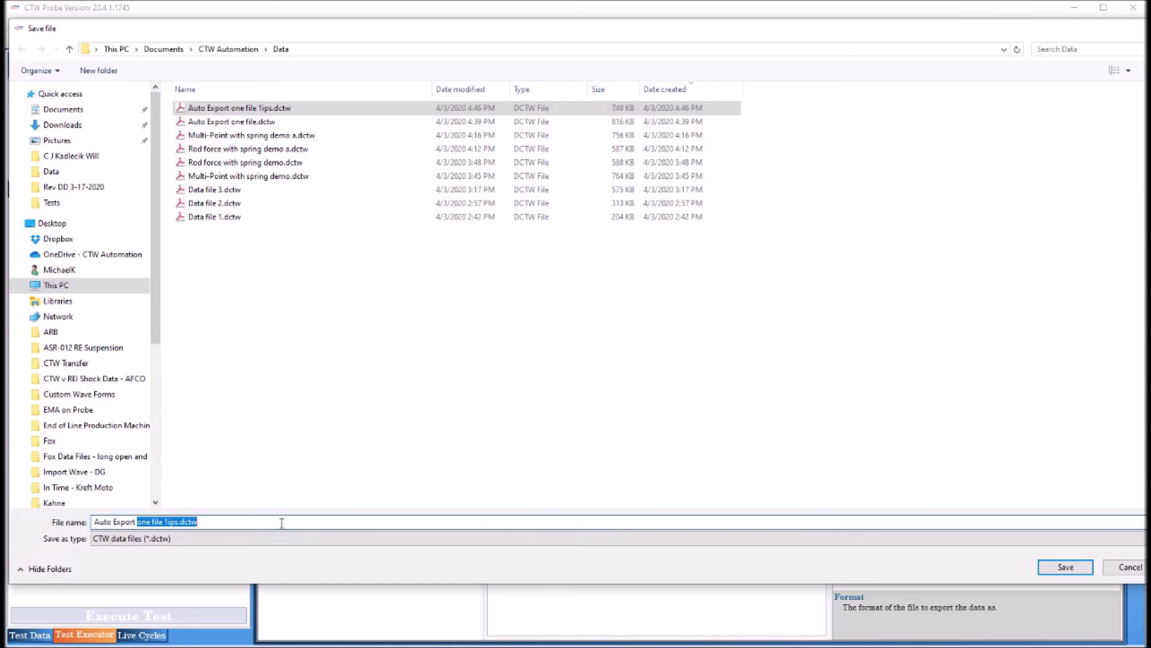
text(all th)
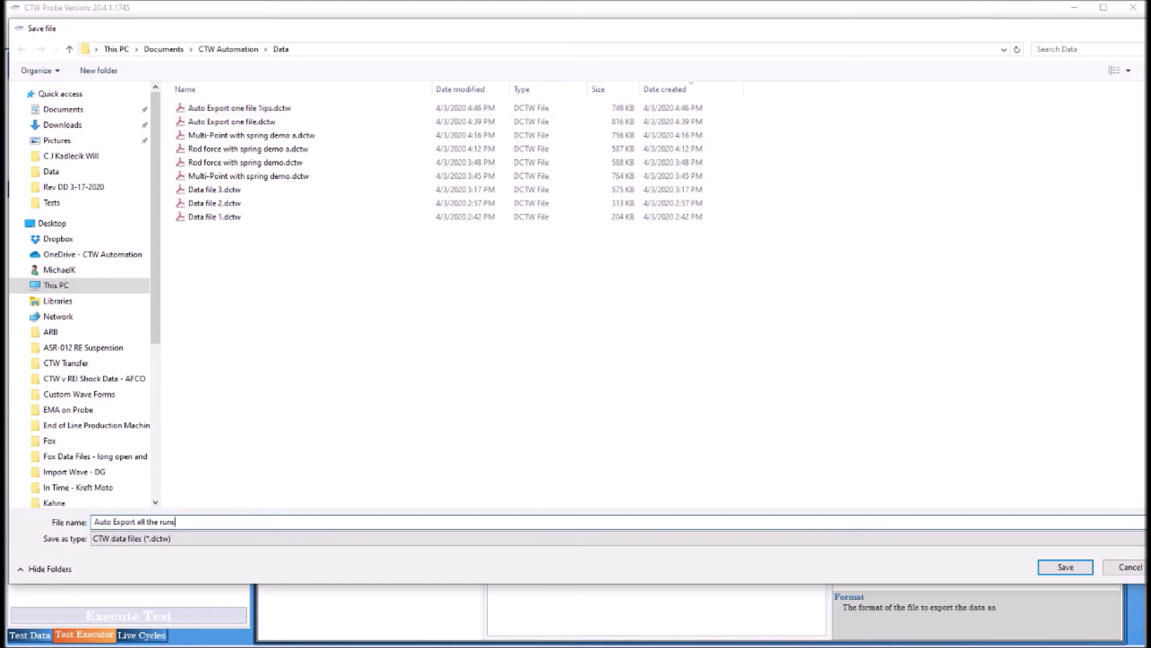
text(e runs)
key(Return)
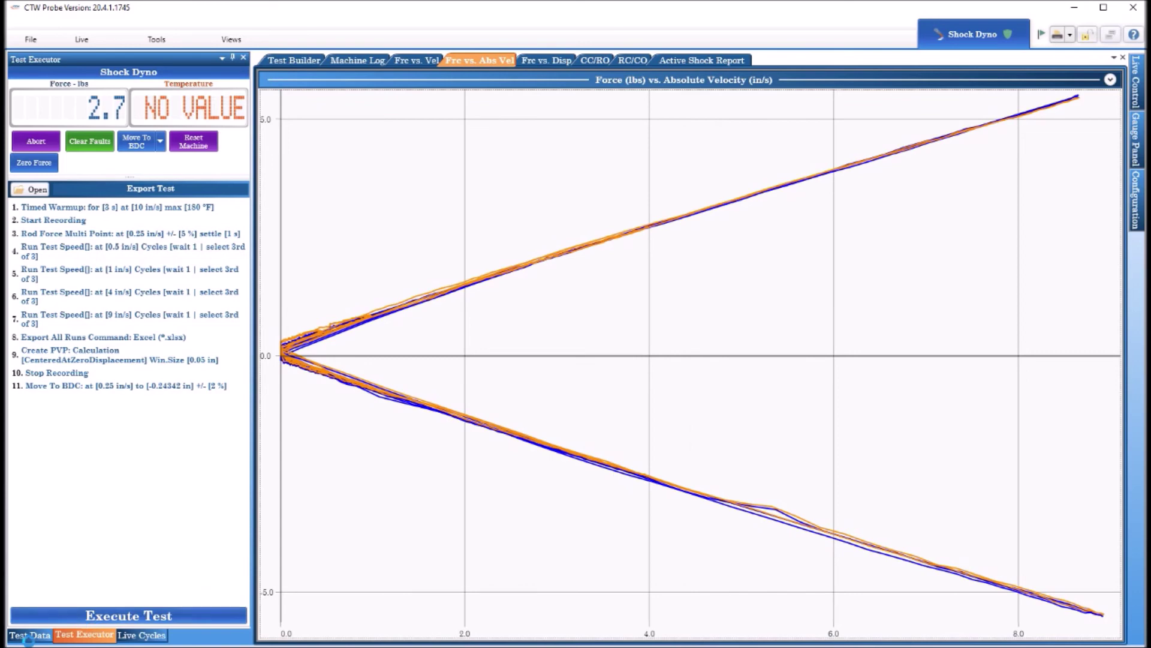
Show the recorded runs in the test data list and switch to the Data folder in File Explorer to check the exported files.
click(30, 637)
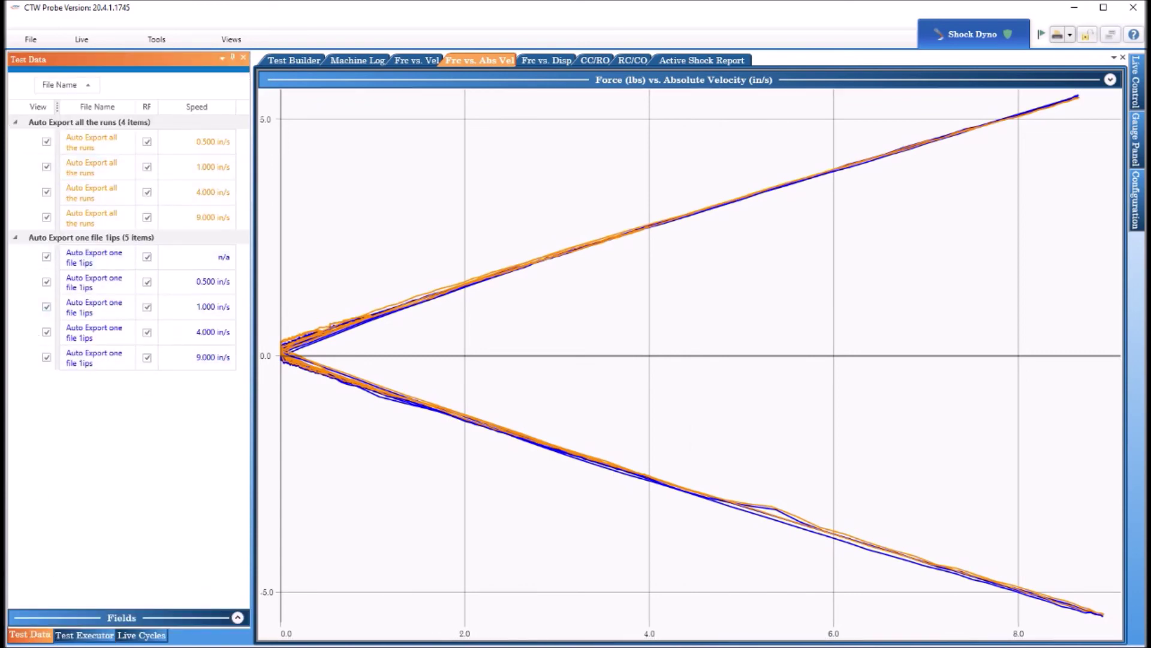
mouse_move(617, 647)
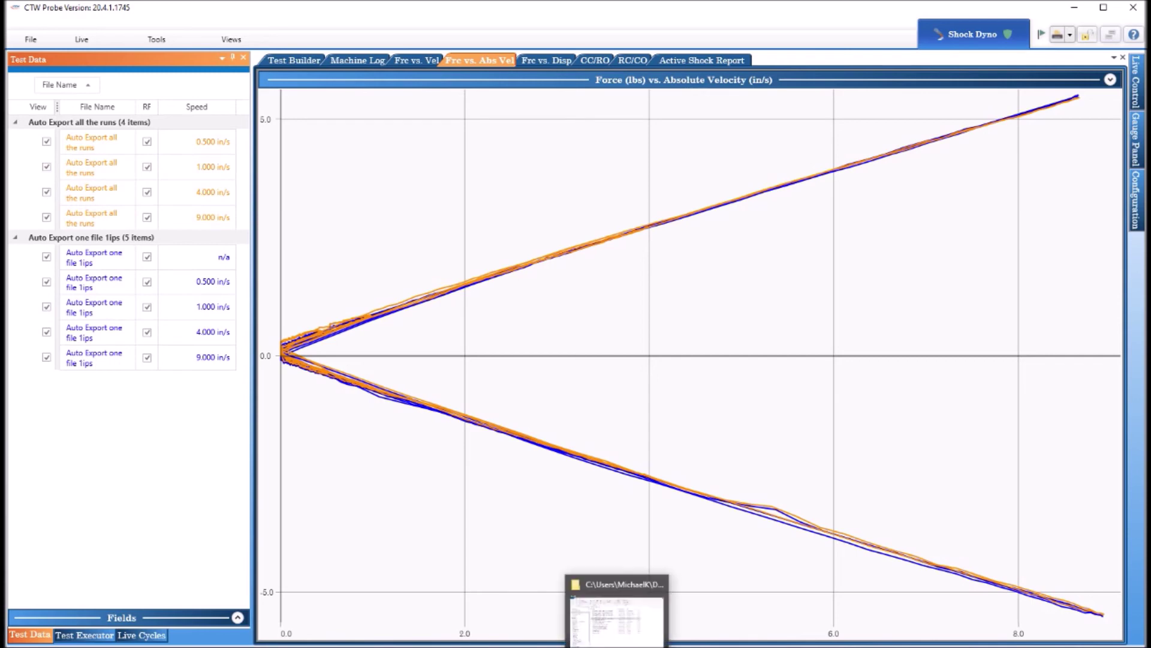
click(616, 612)
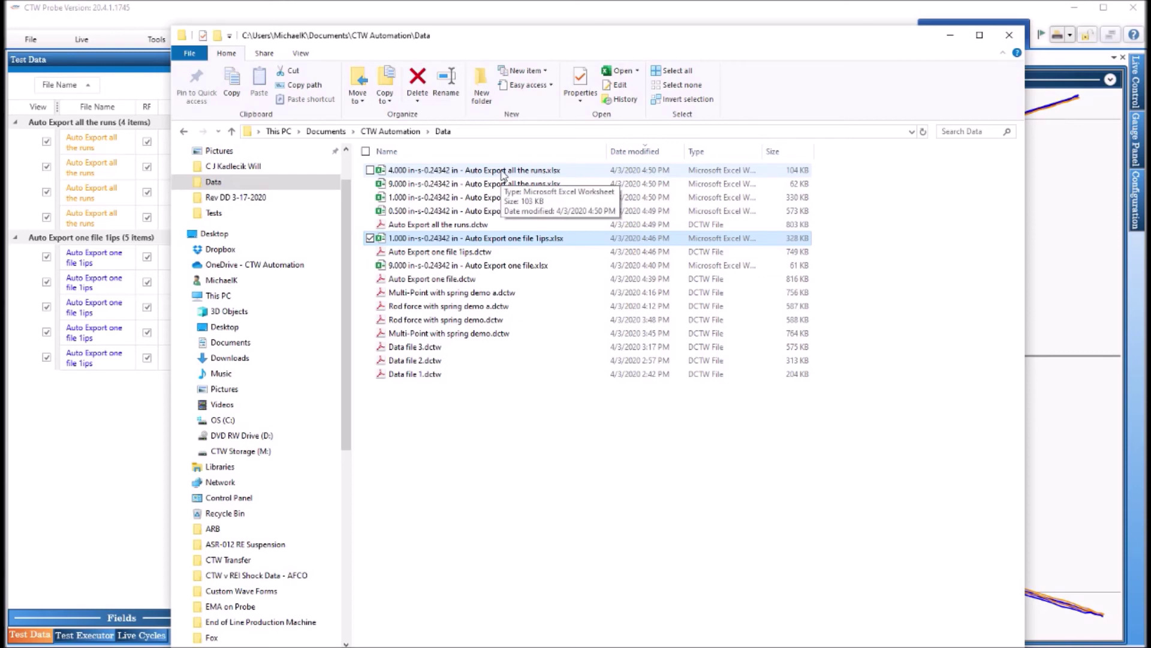
Open the 1.000 in/s "Auto Export all the runs" workbook in Excel and look through its displacement, force, velocity and time data.
double_click(497, 198)
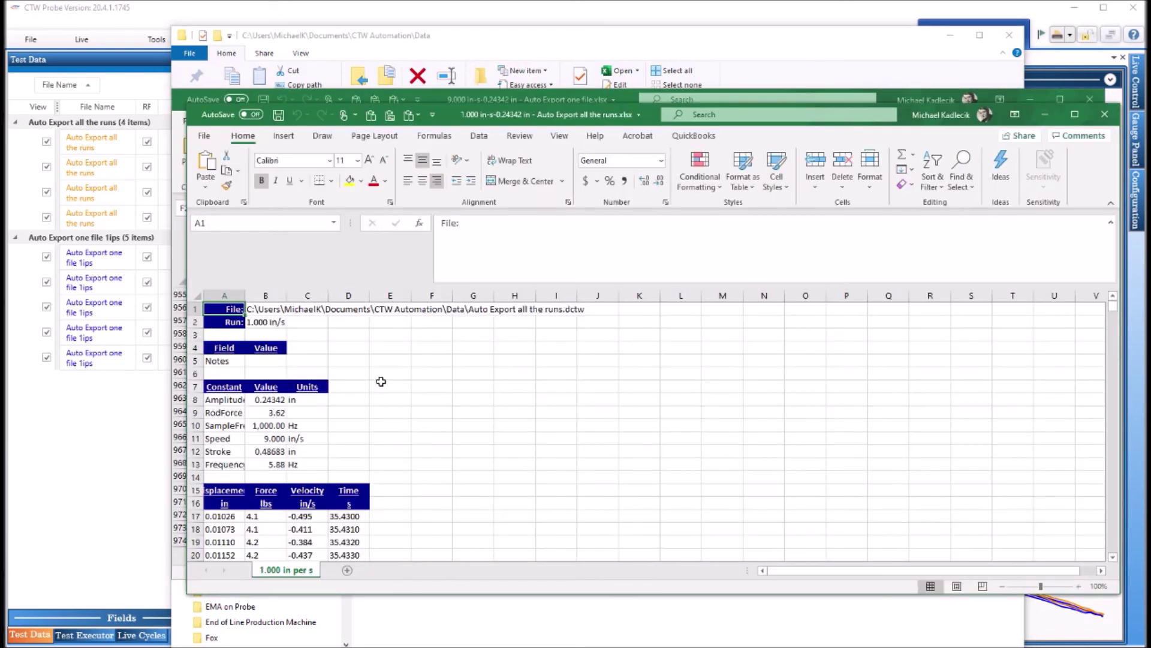
scroll(376, 388, down, 5)
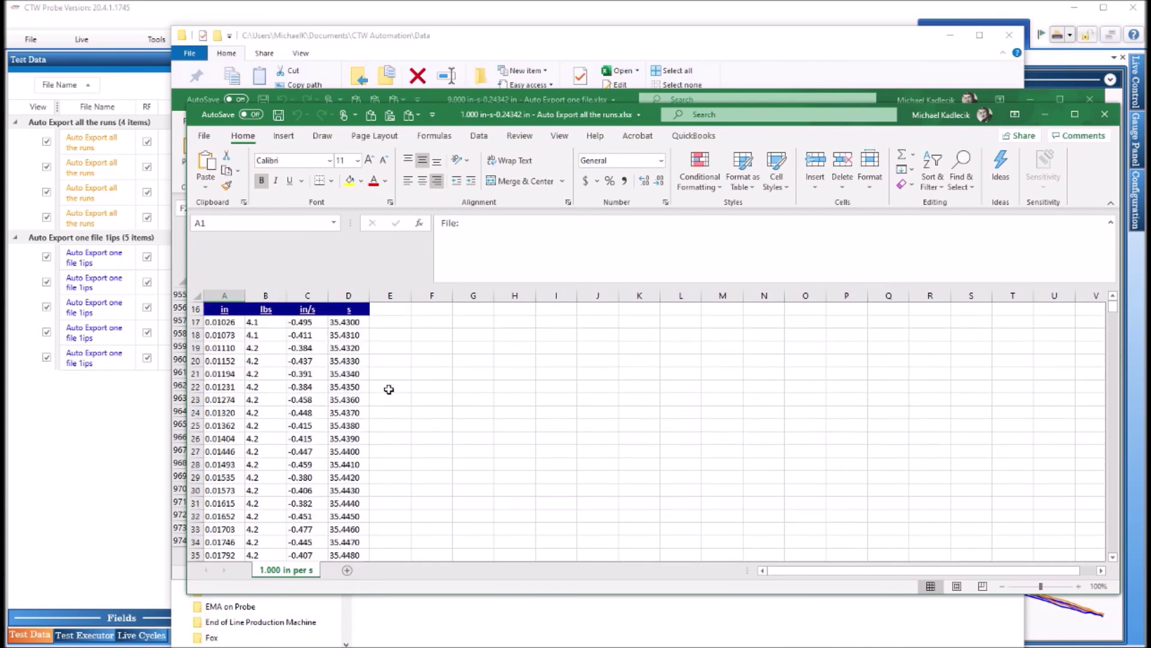
scroll(389, 390, down, 19)
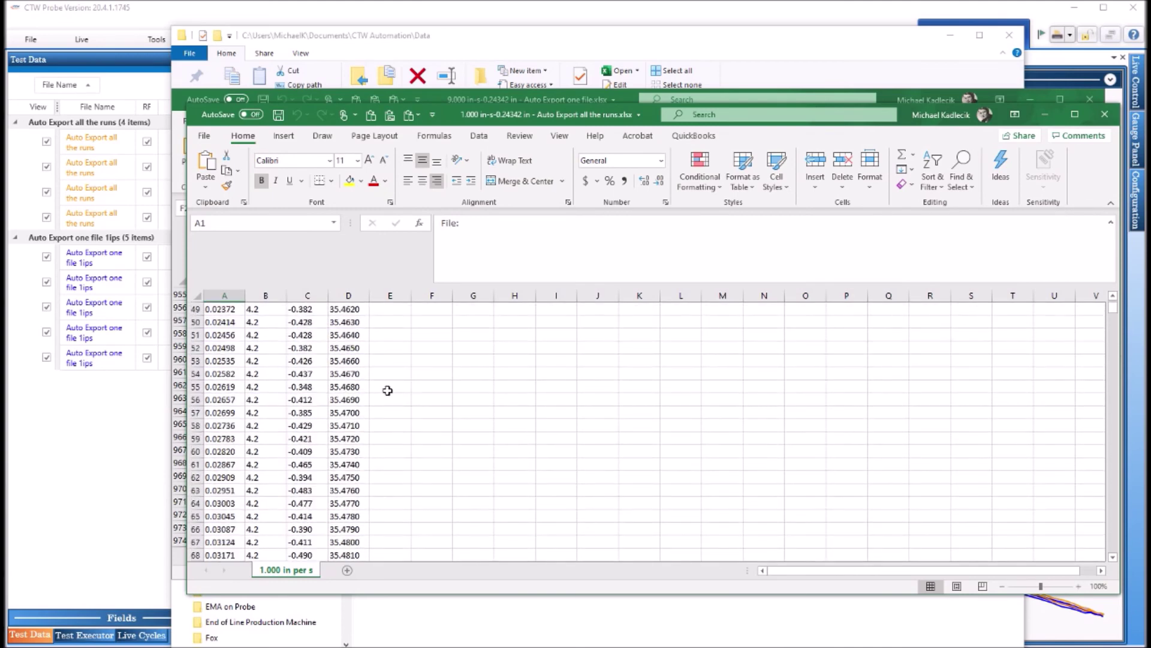
scroll(384, 390, up, 8)
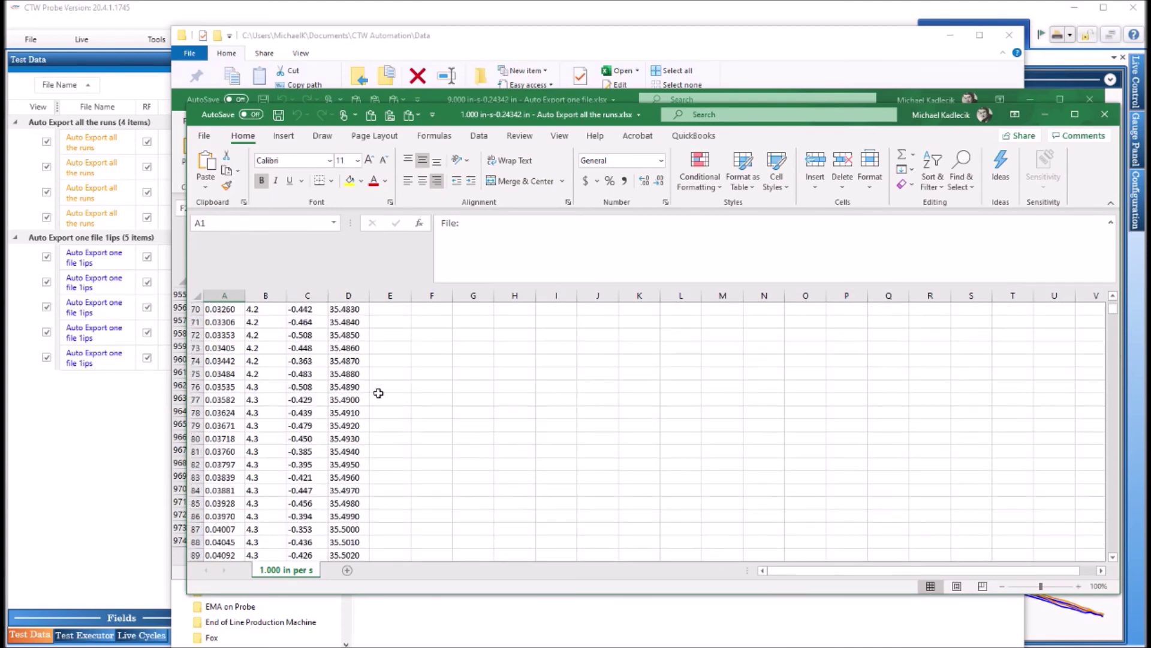
scroll(383, 386, up, 16)
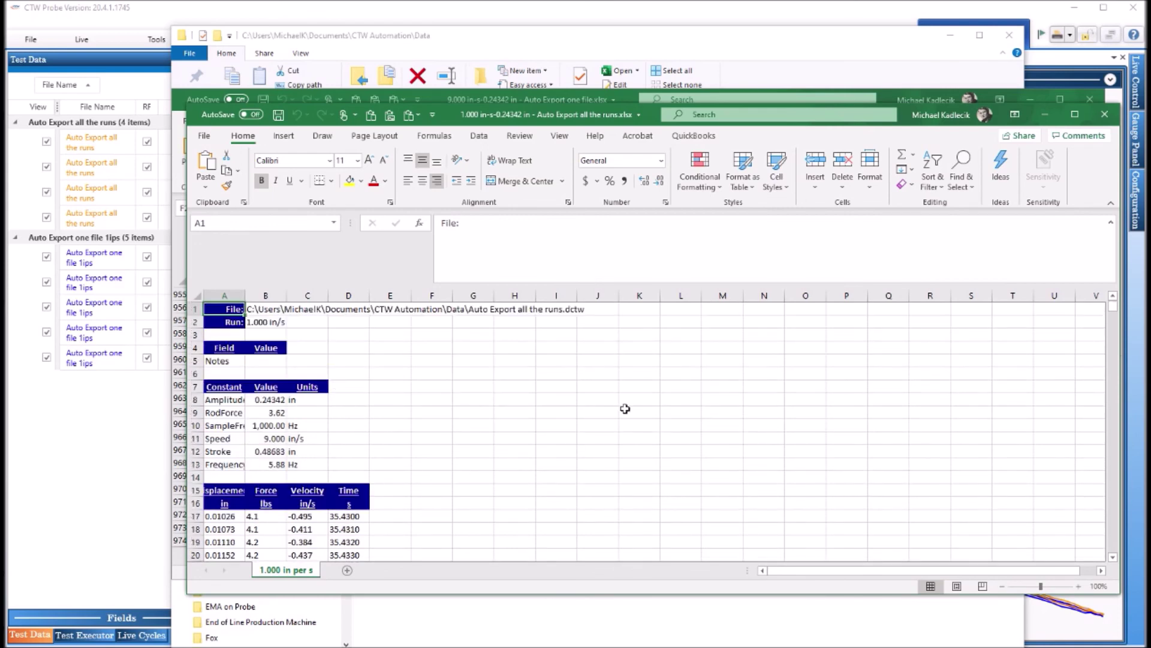
Close the open Excel workbooks and the Data folder, and return to the test builder in CTW Probe.
key(alt+F4)
key(alt+F4)
key(alt+F4)
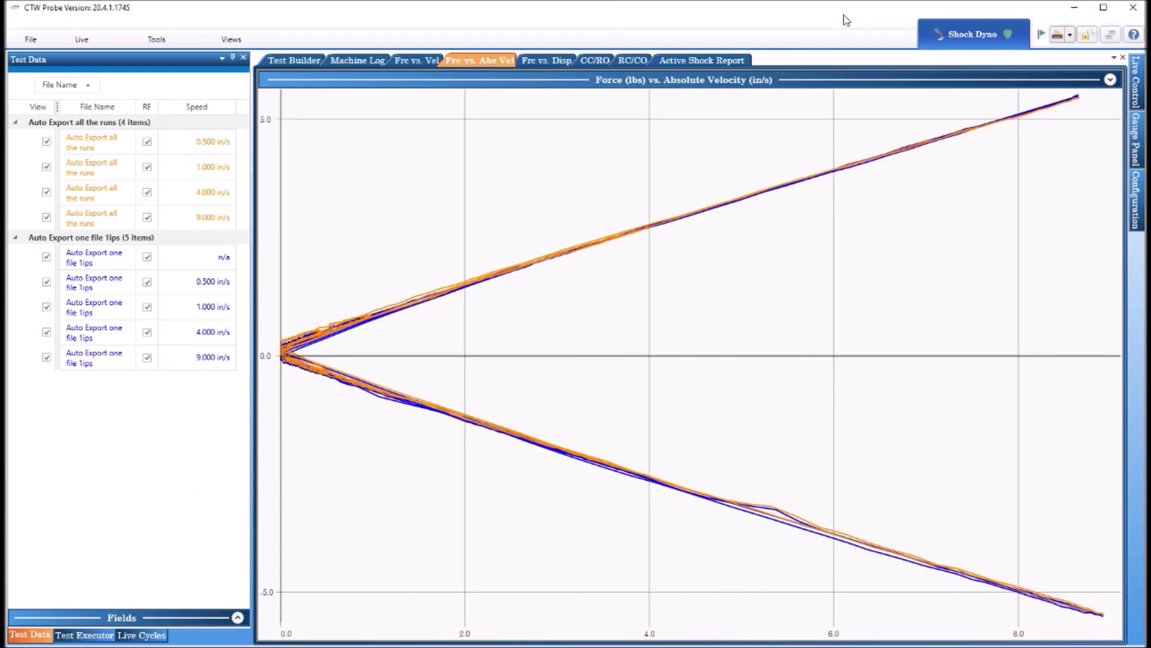
click(297, 60)
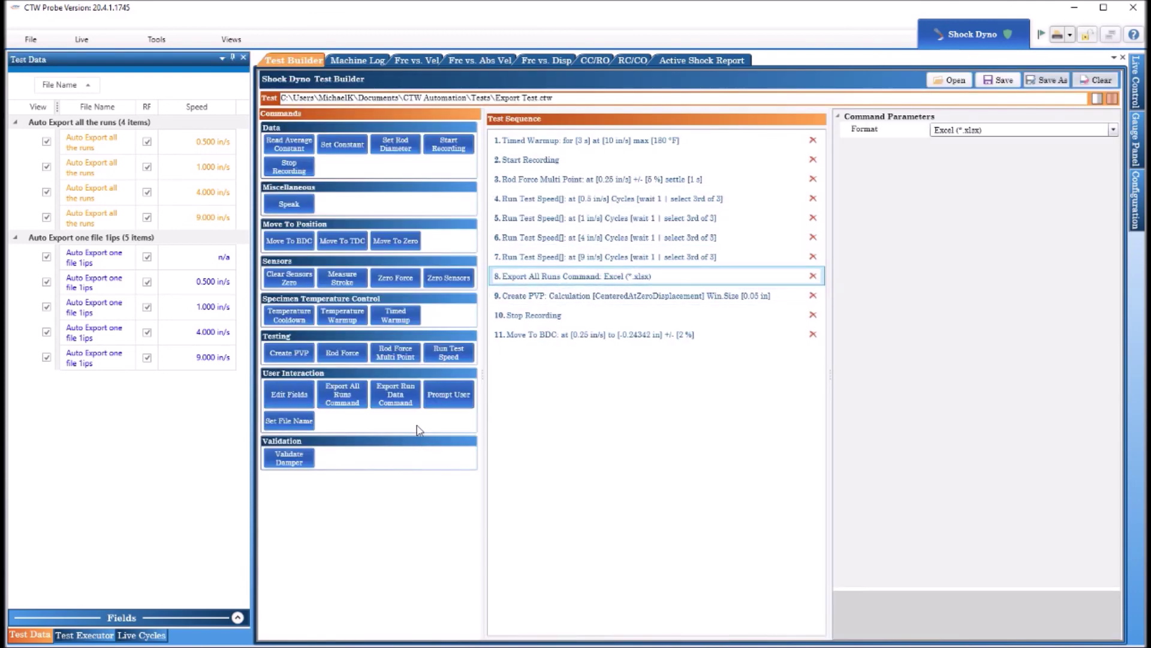